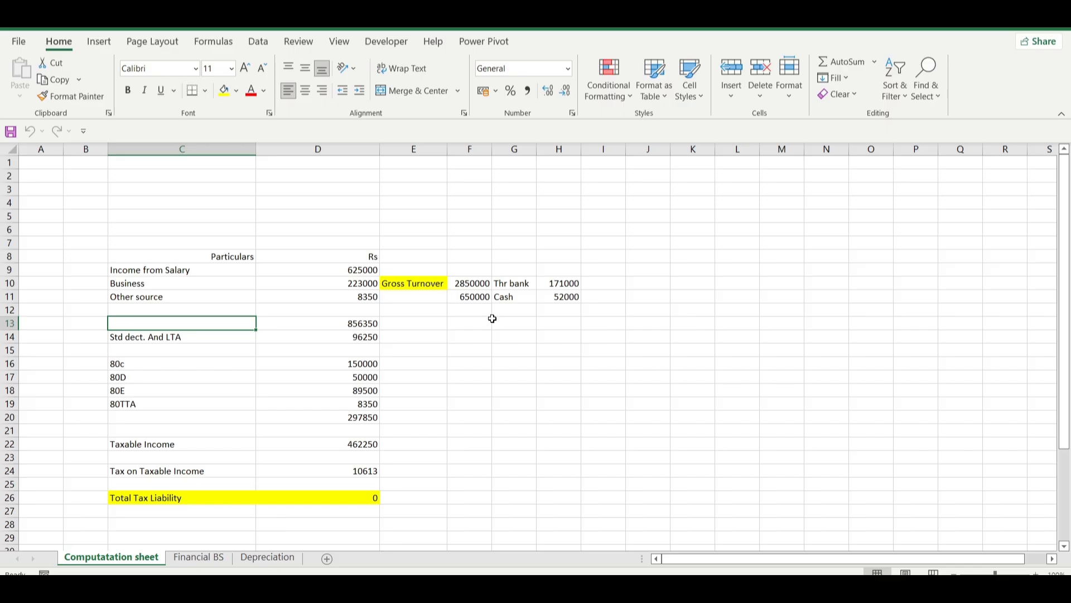
Step: Examine the salary, business and other-source income in the computation sheet, including gross turnover and profit for bank and cash receipts
left_click(342, 269)
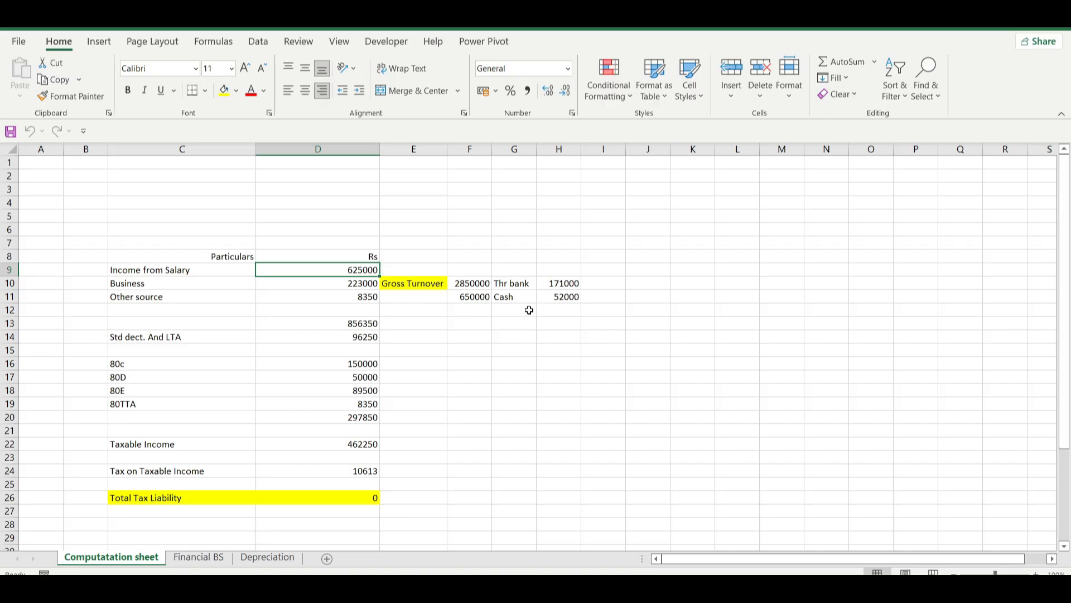
left_click(469, 298)
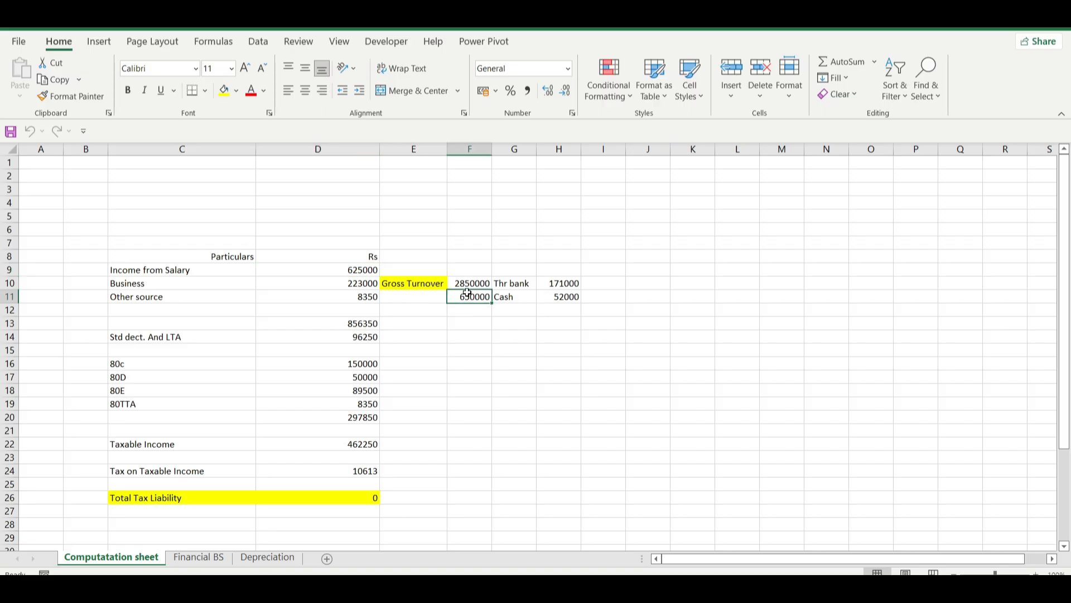
left_click(469, 283)
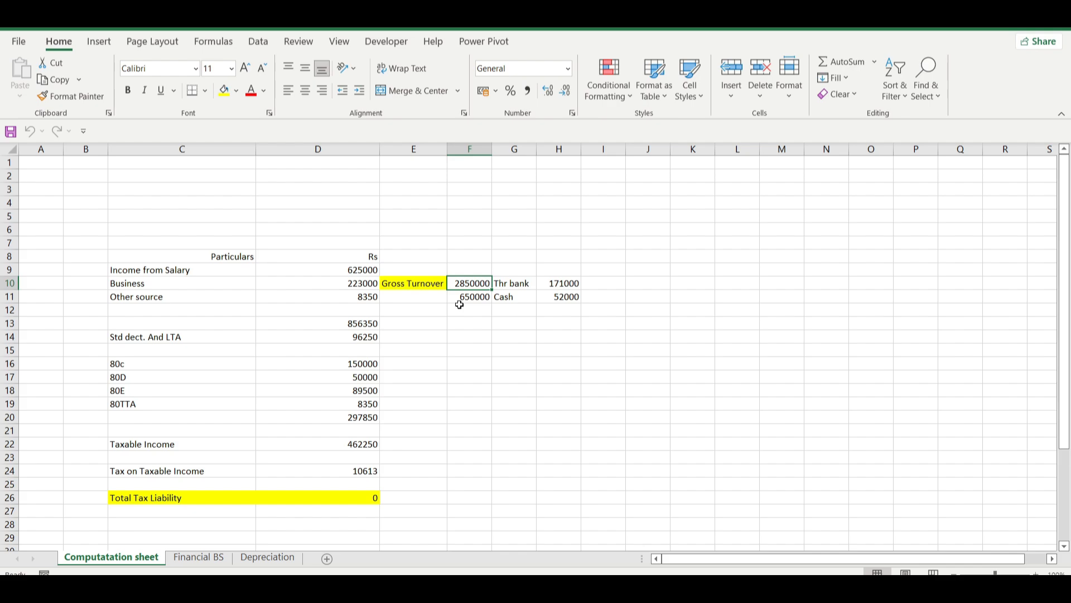
left_click(562, 285)
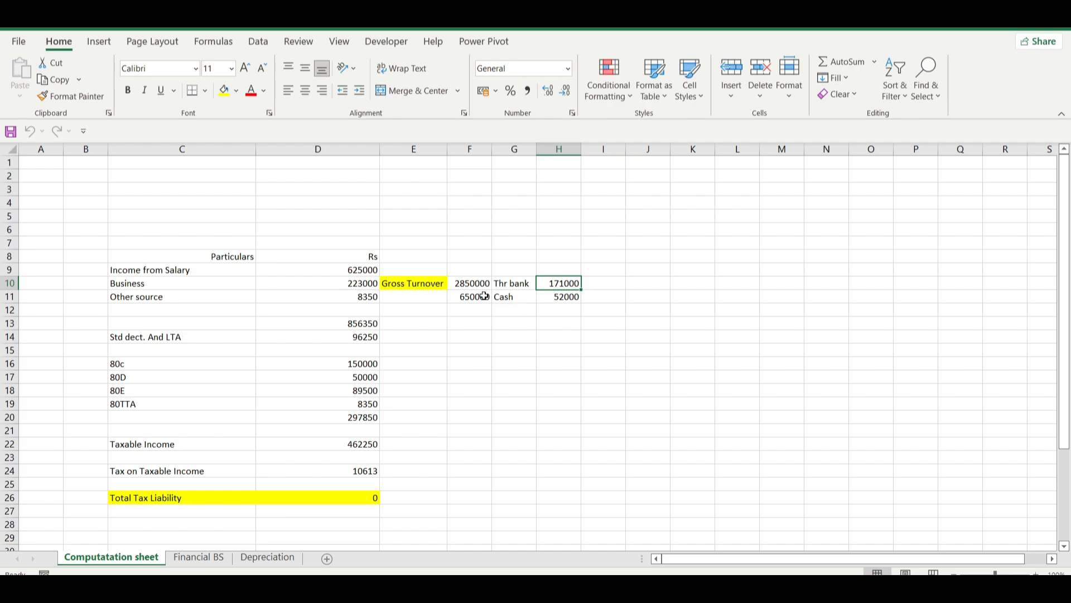
left_click(464, 300)
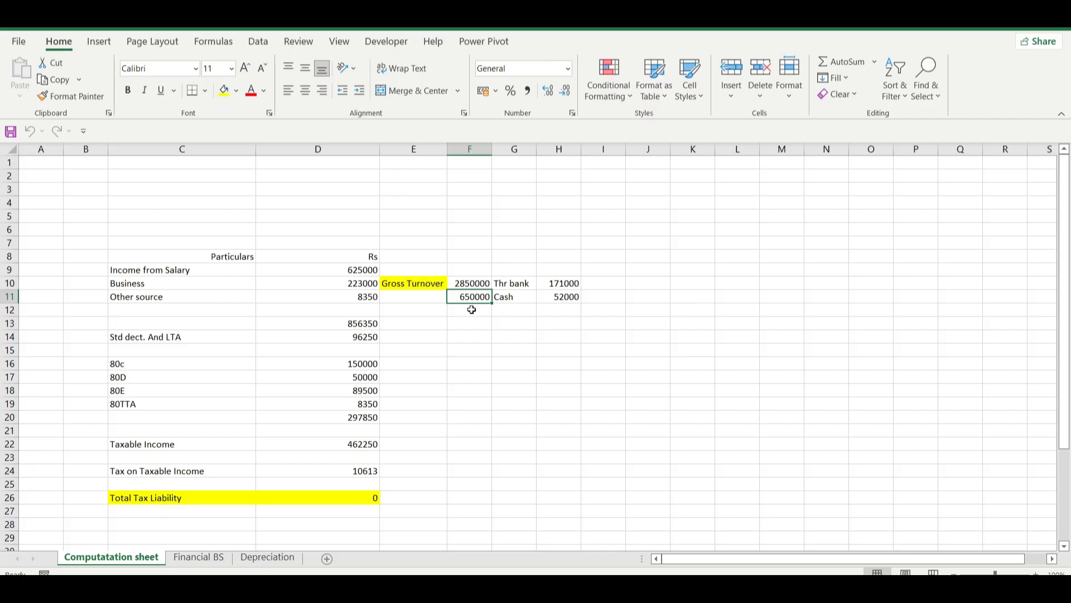
left_click(564, 300)
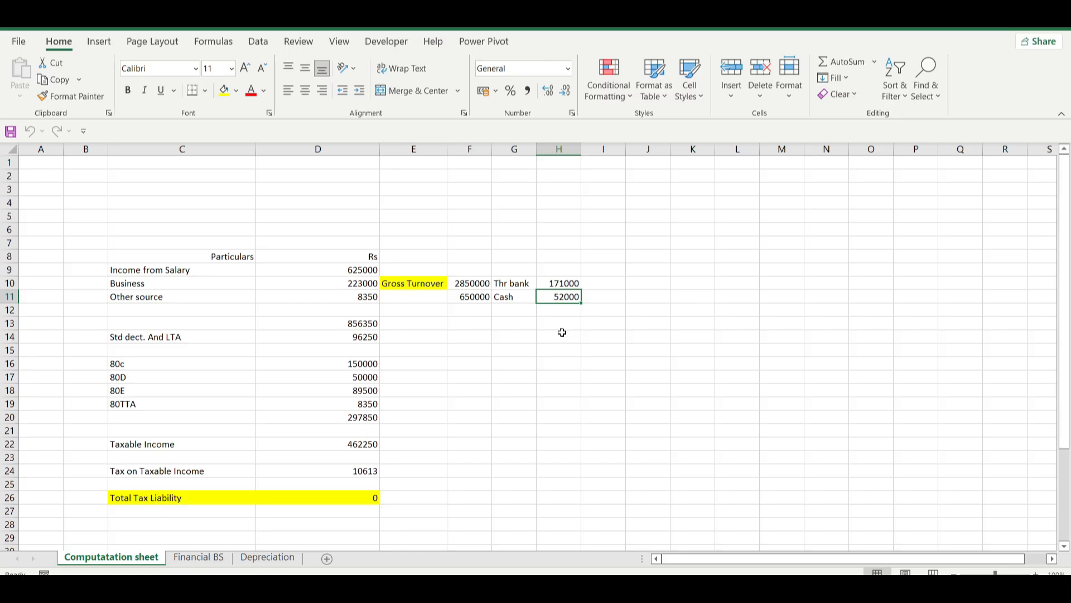
left_click(350, 285)
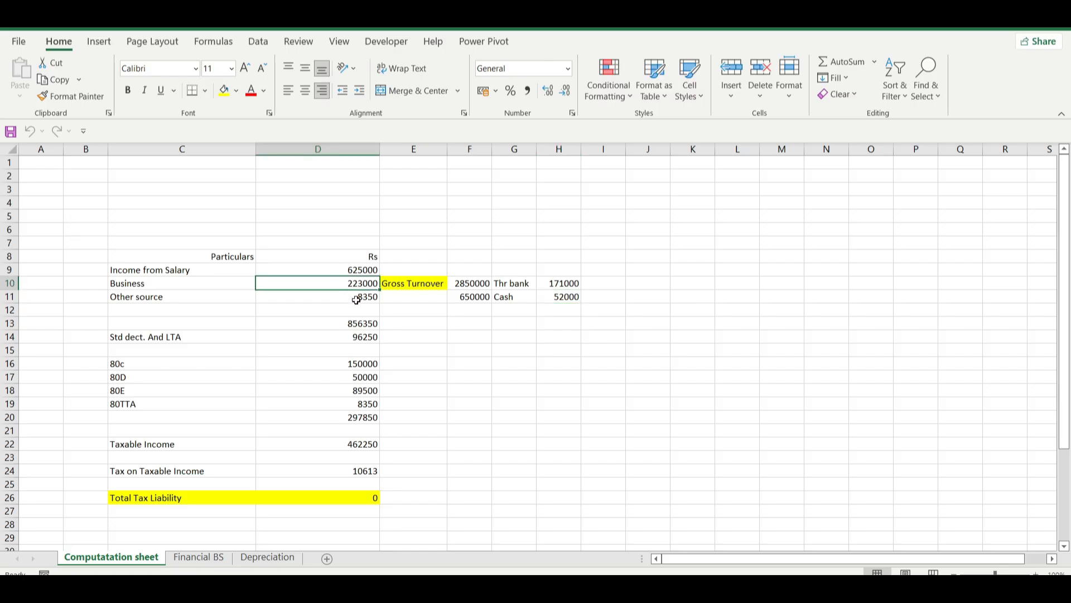
left_click(356, 299)
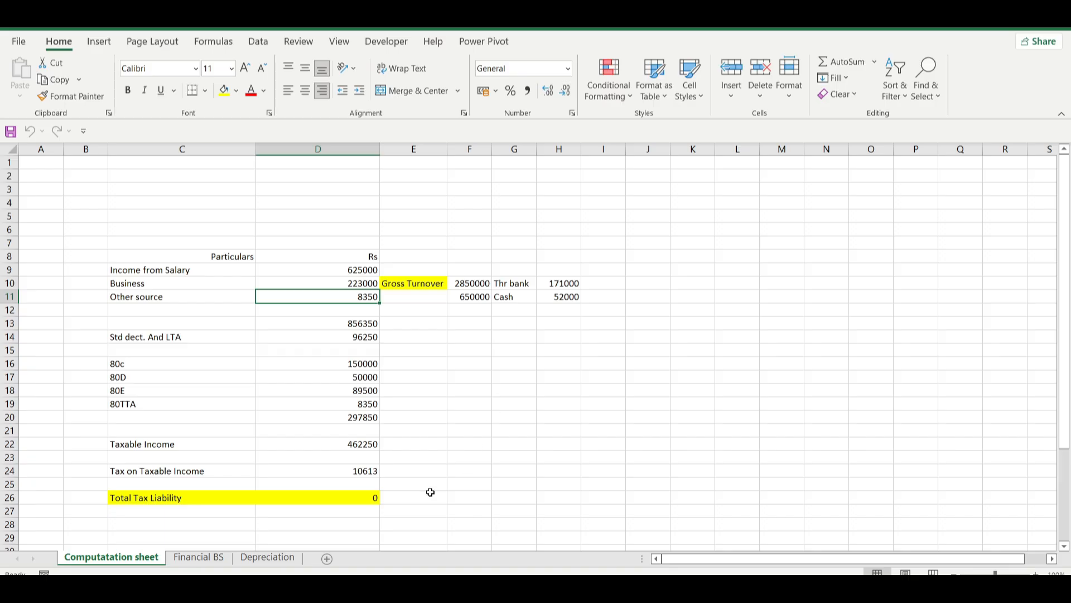
Step: Recheck the cash turnover and its profit against the Business and Other source amounts in the computation sheet
mouse_move(356, 590)
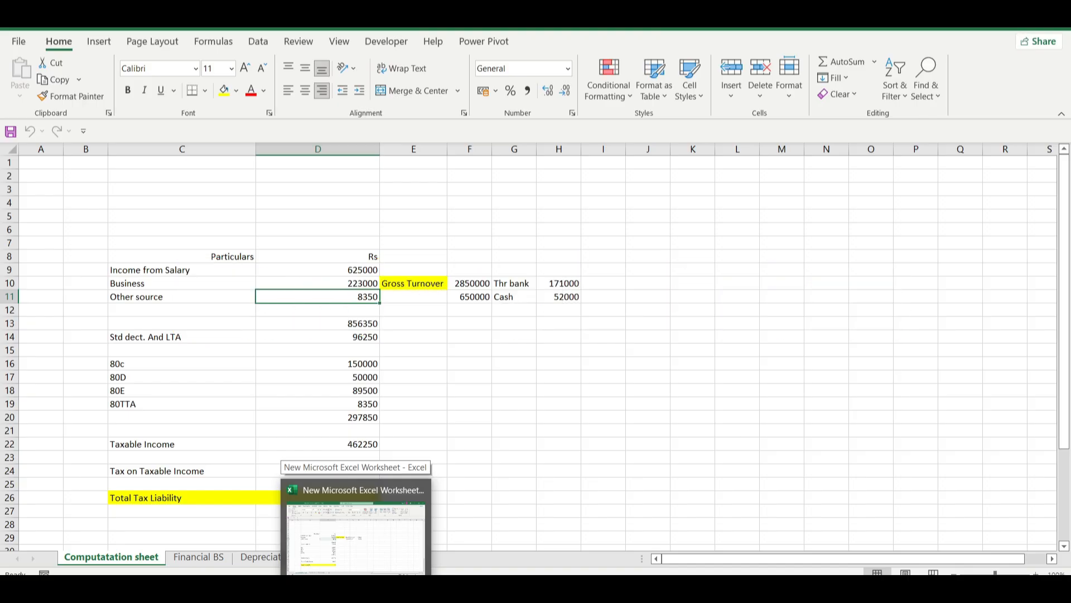
left_click(470, 302)
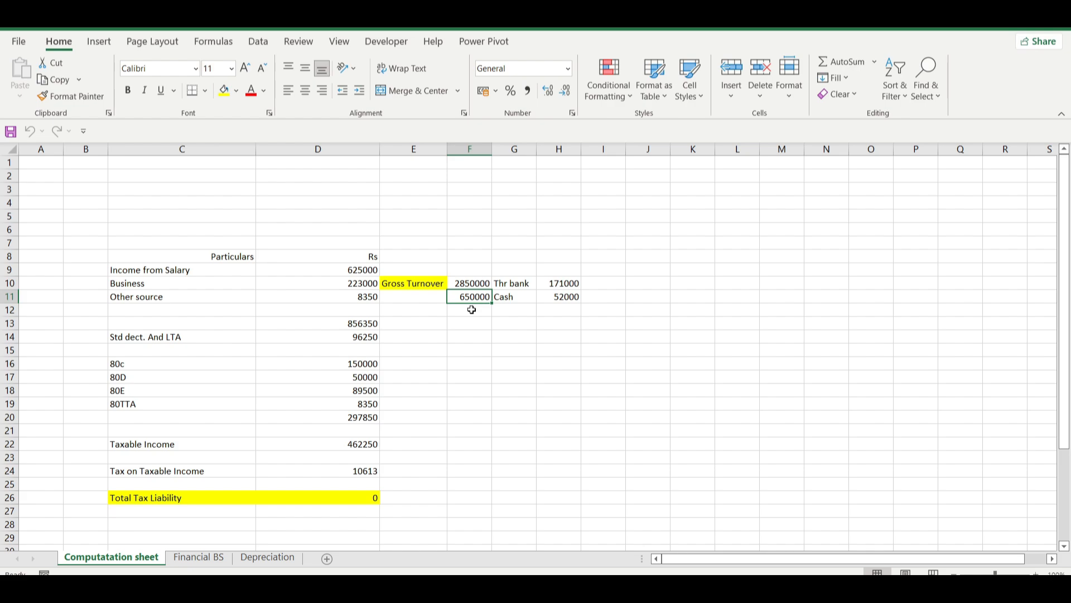
left_click(562, 298)
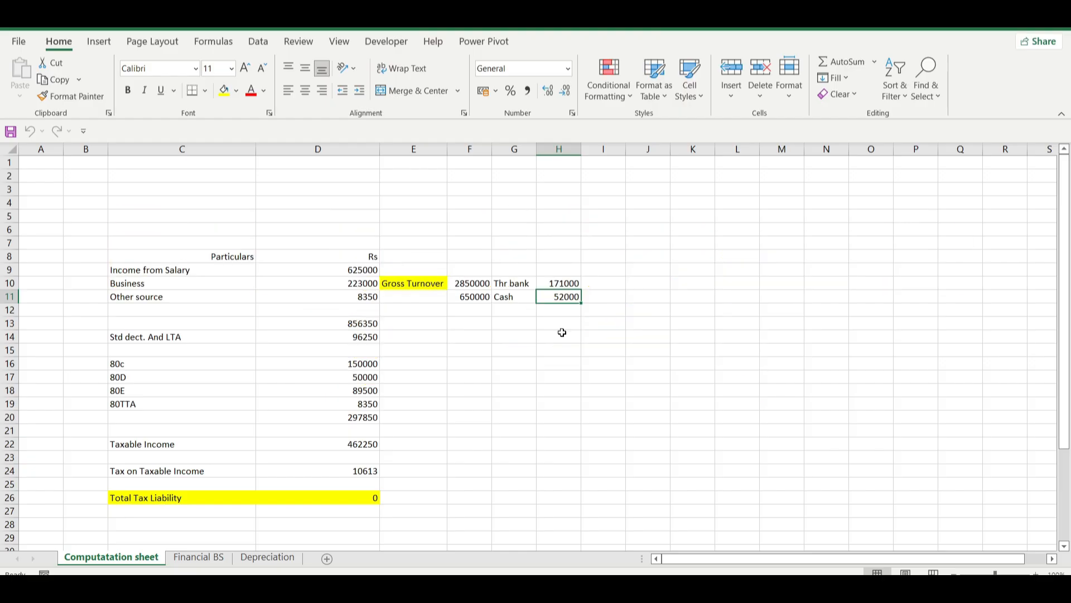
left_click(352, 284)
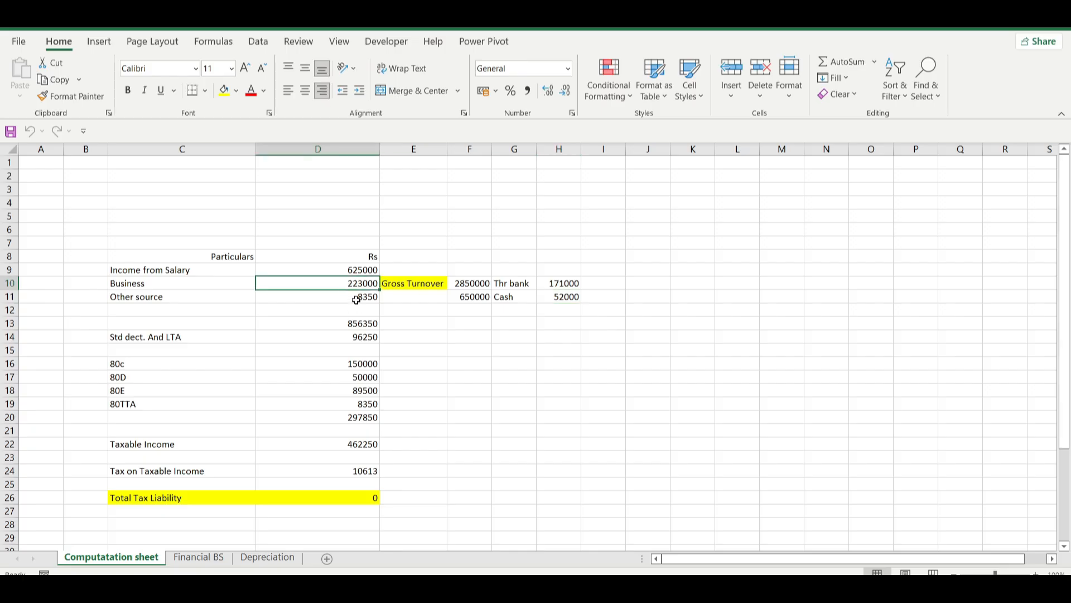
left_click(351, 299)
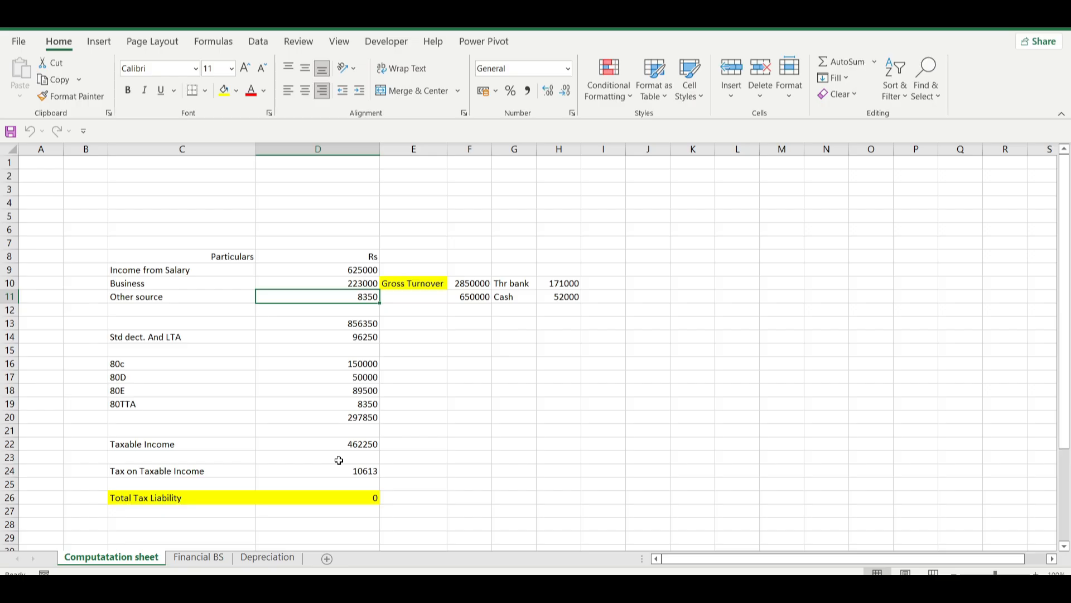
left_click(471, 297)
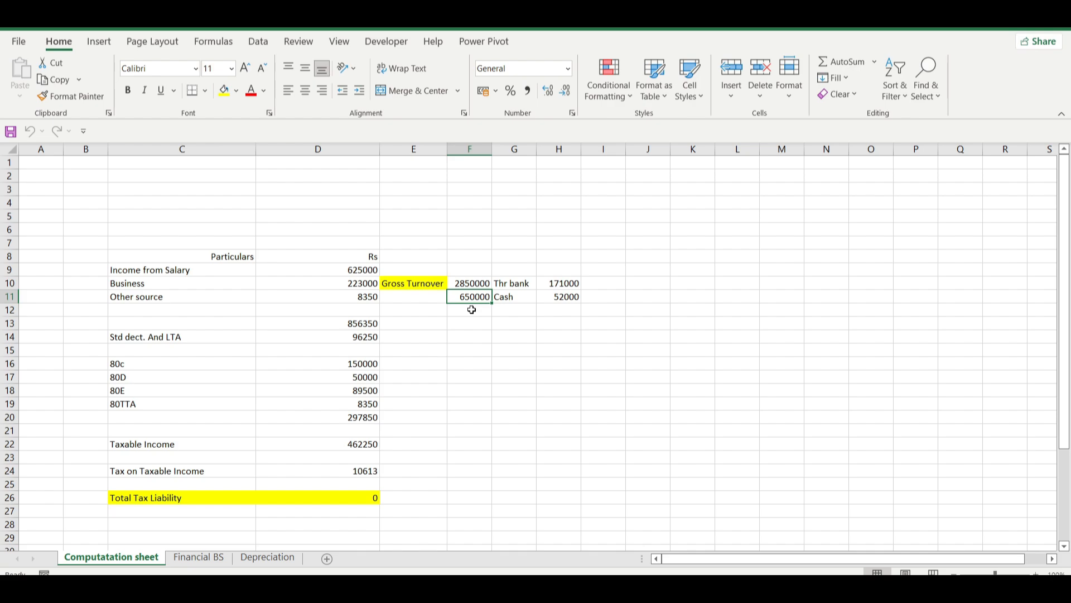
left_click(564, 299)
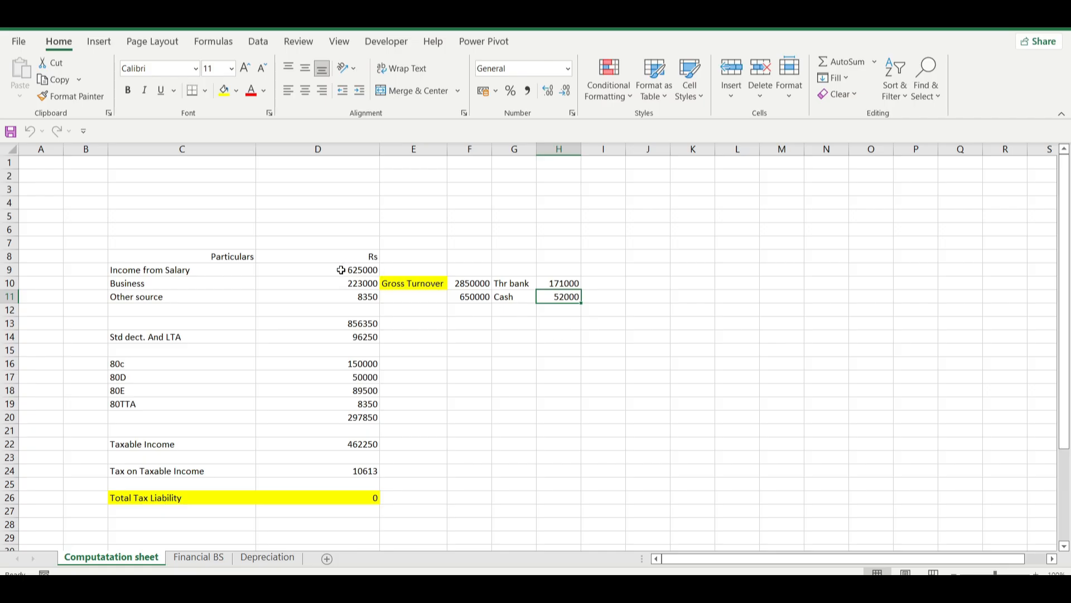
left_click(349, 284)
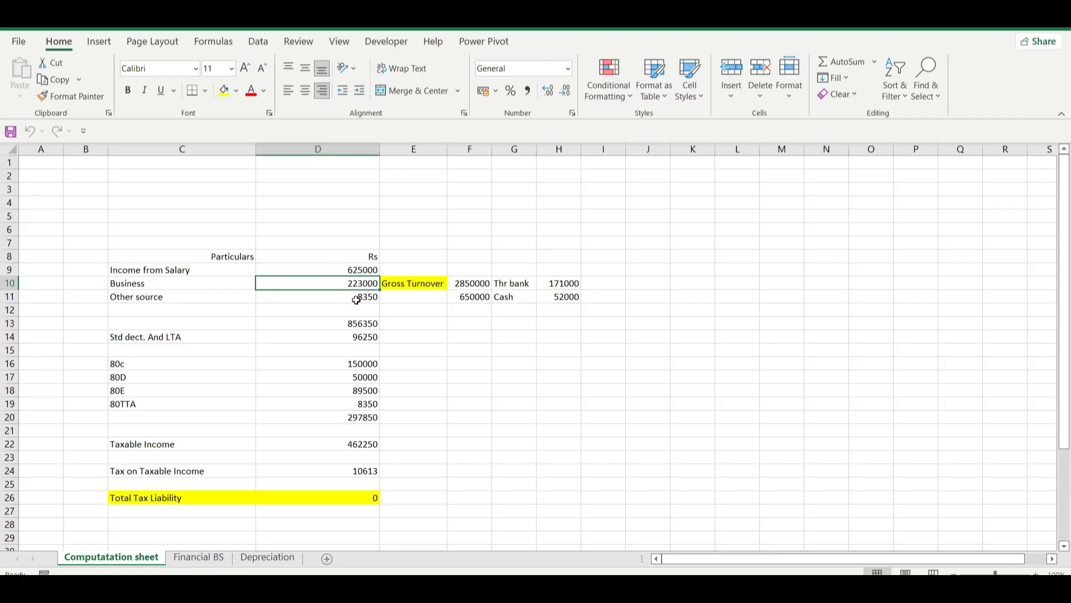
left_click(356, 300)
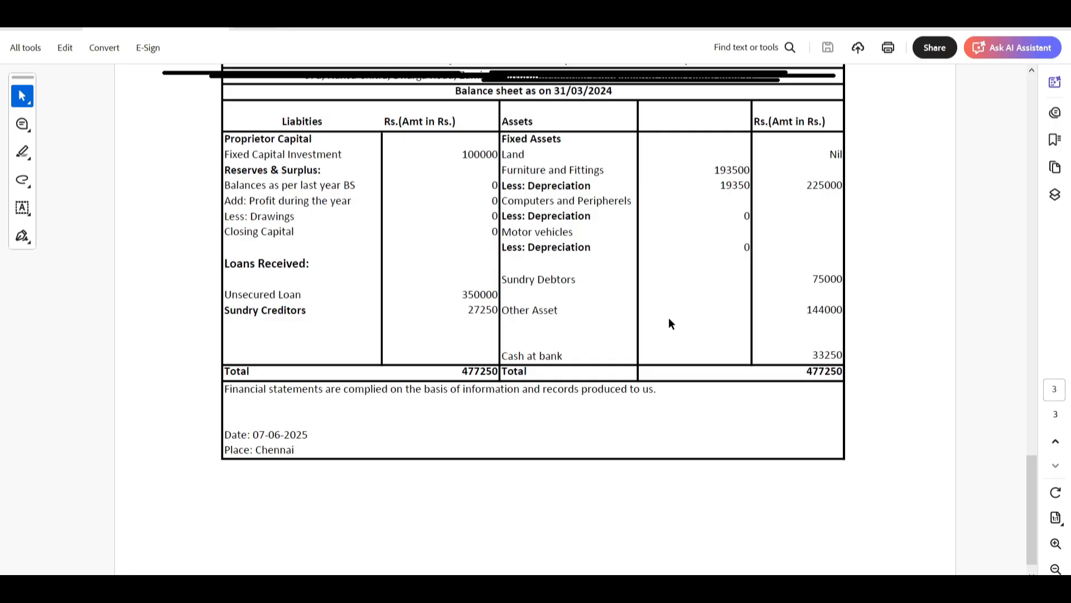
Step: Review the profit and loss account and income computation in the PDF, and bring up the income tax form acknowledgement receipt
scroll(671, 323, "up", 15)
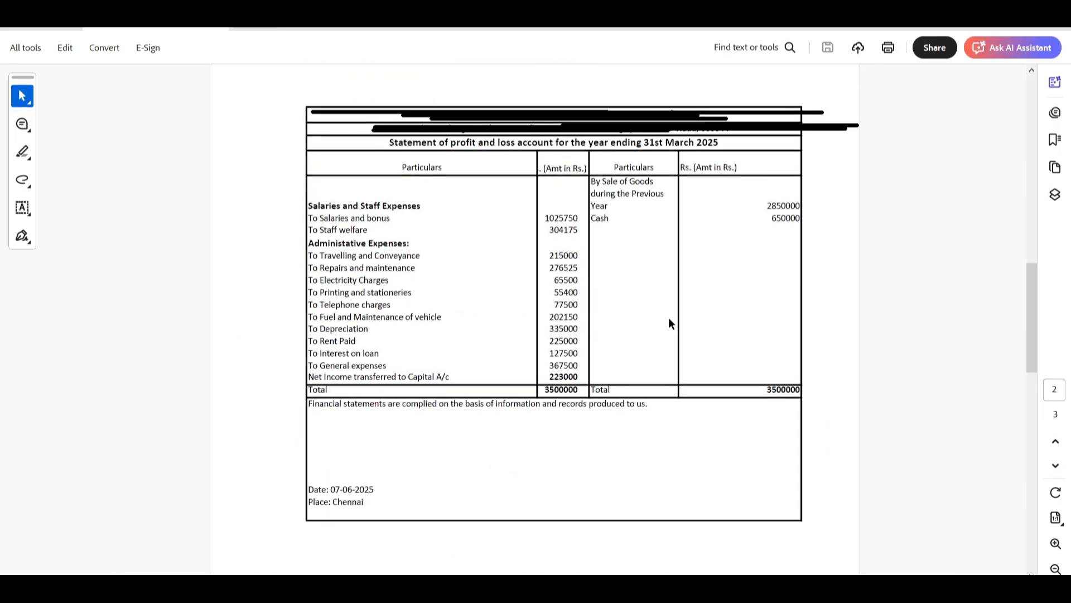
scroll(670, 319, "up", 15)
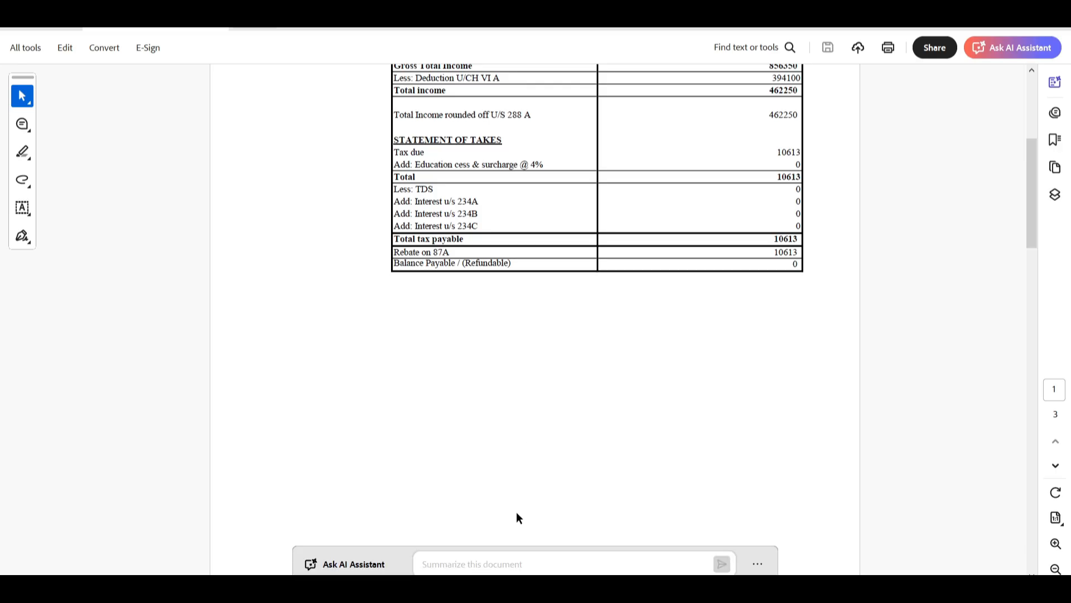
left_click(542, 588)
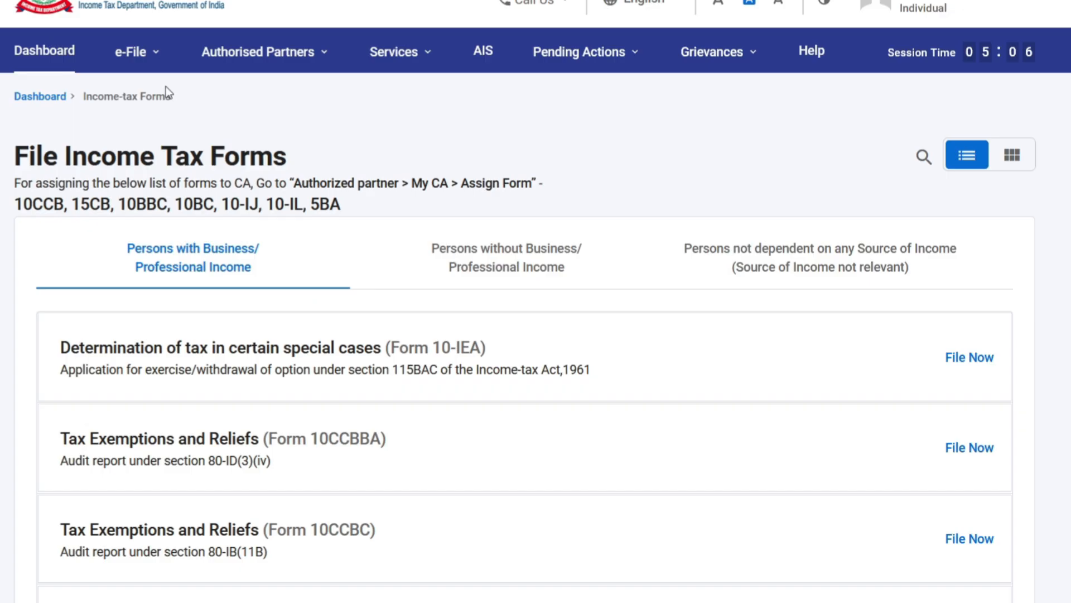
Step: Switch to the income tax e-filing portal, show the Income Tax Forms options under e-File and continue the expiring session
left_click(149, 66)
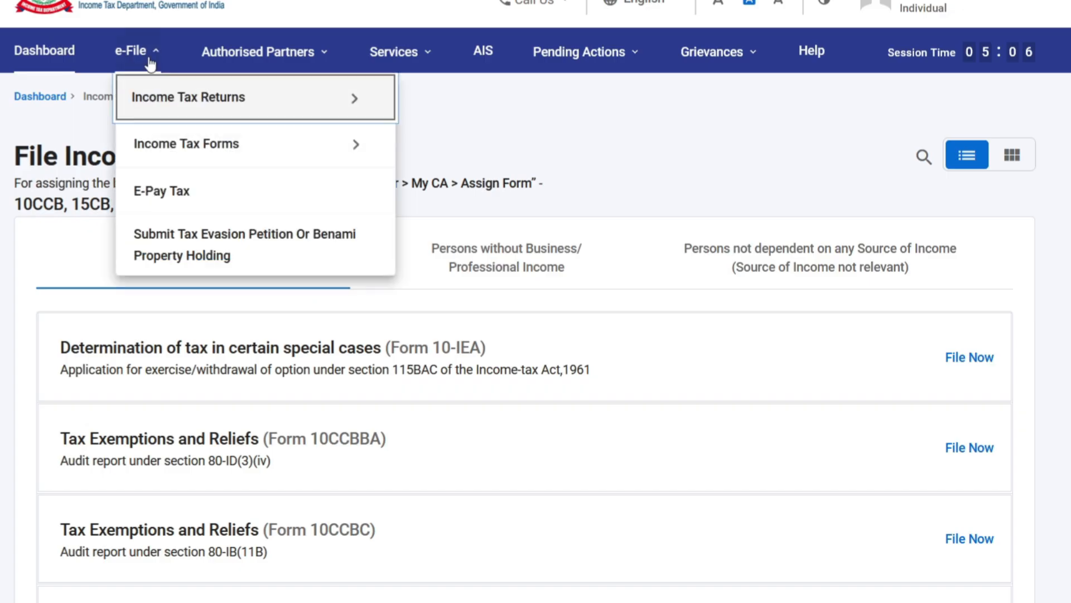
mouse_move(168, 144)
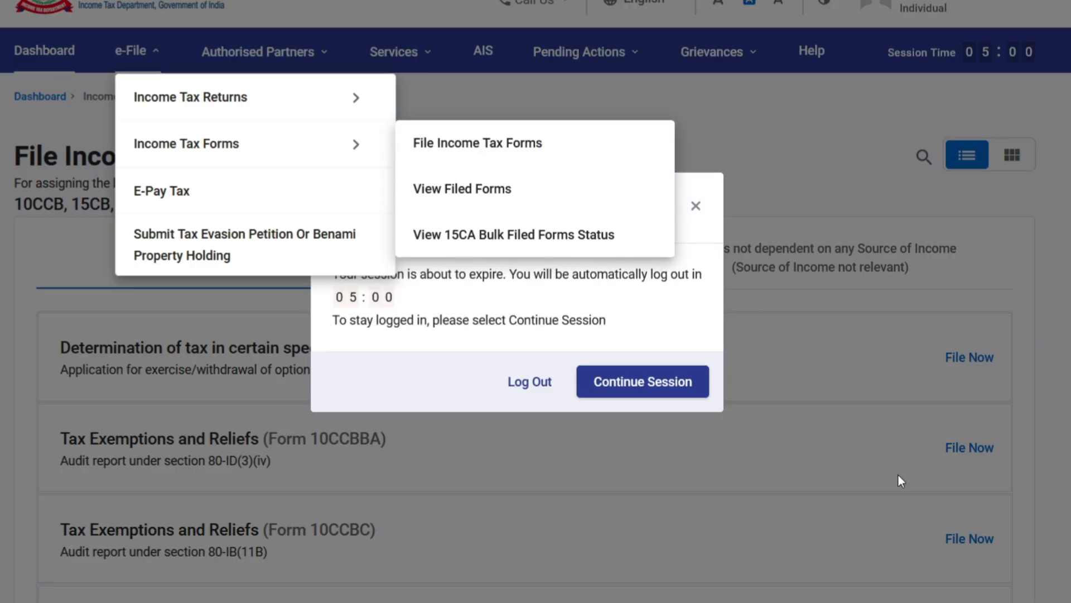
left_click(658, 385)
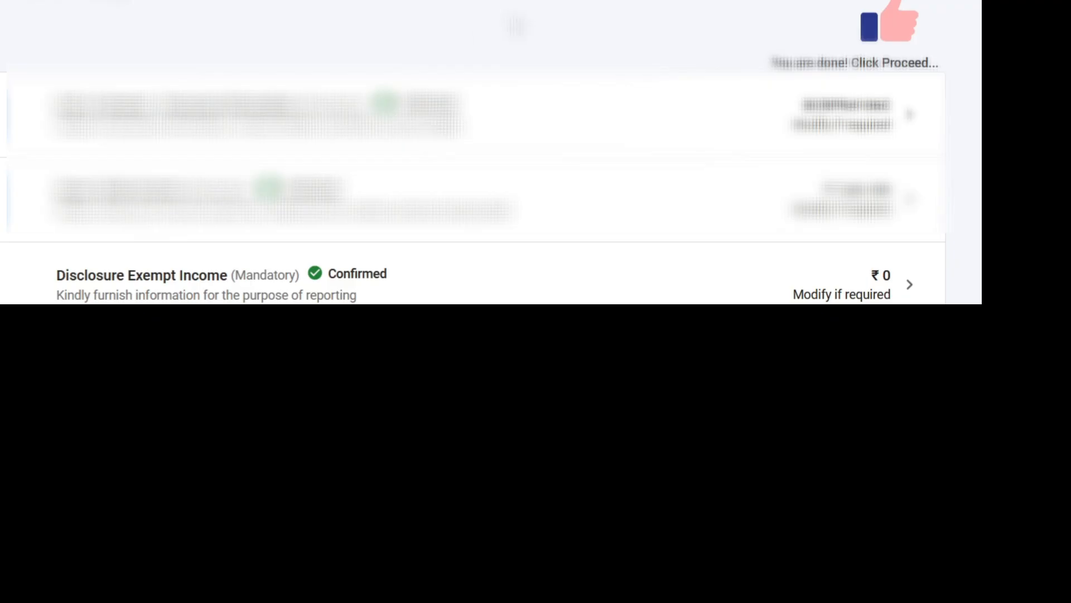
Step: Review the sections of the return summary and open Part A General - Personal Information
scroll(474, 151, "down", 5)
scroll(543, 9, "down", 3)
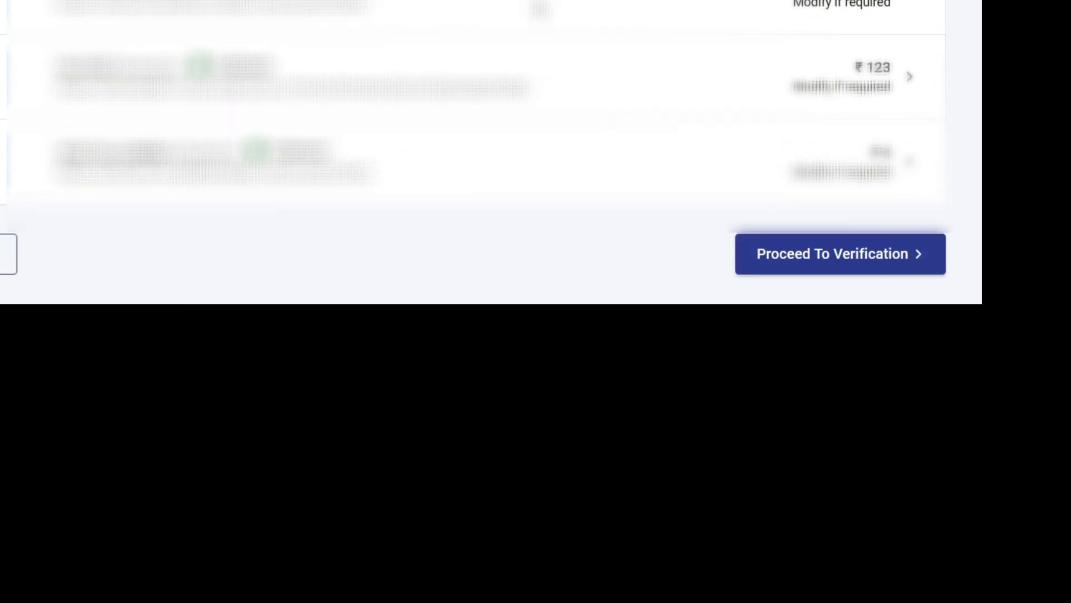
scroll(541, 5, "up", 4)
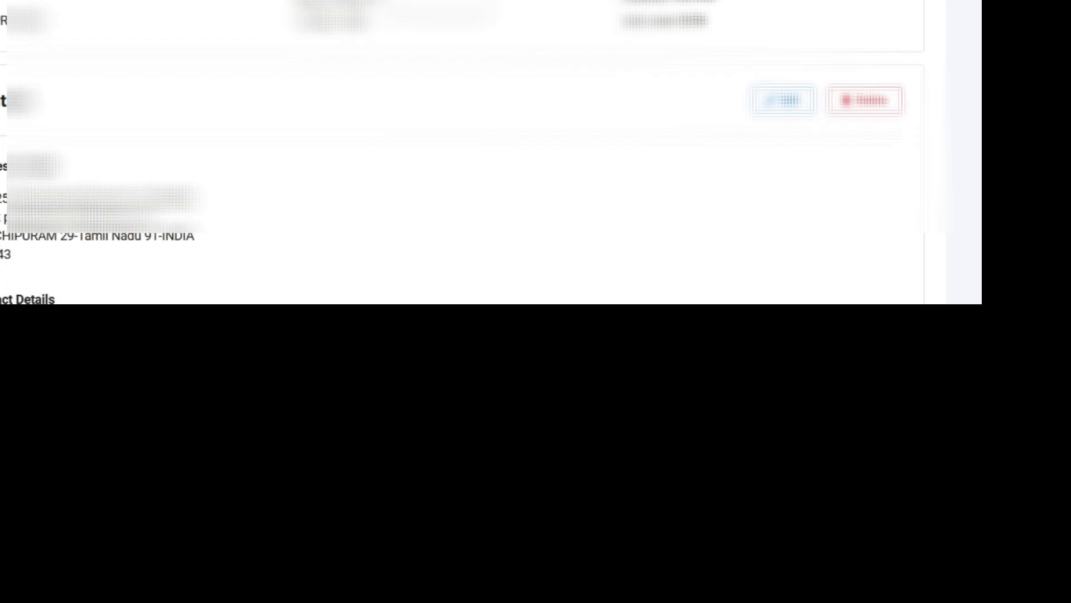
scroll(452, 151, "up", 3)
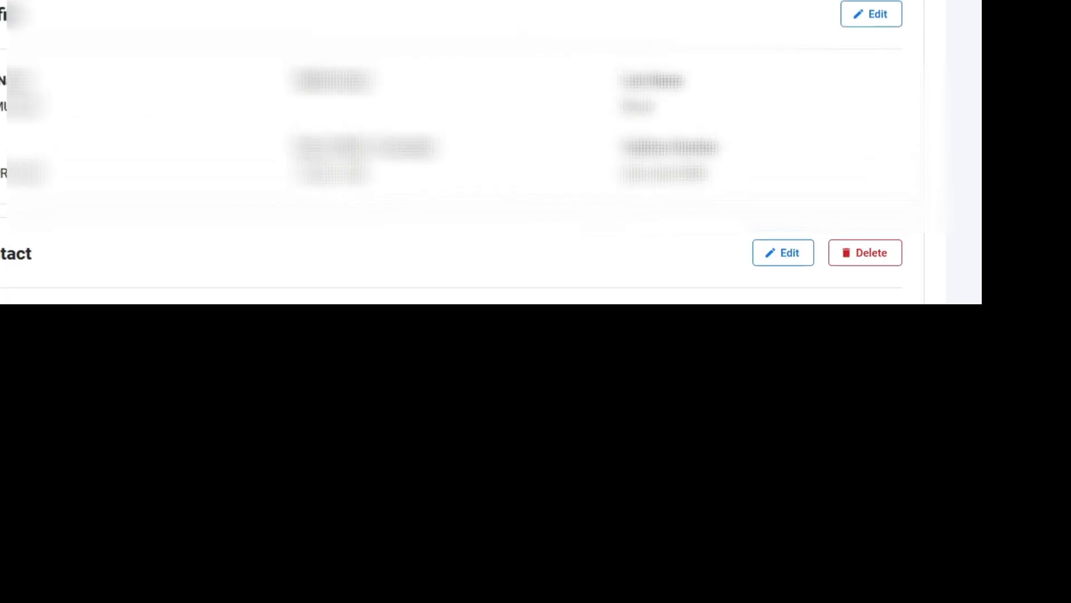
Step: Examine the profile, contact, filing section and Form 10-IEA opt-out details in the personal information section
scroll(463, 151, "down", 10)
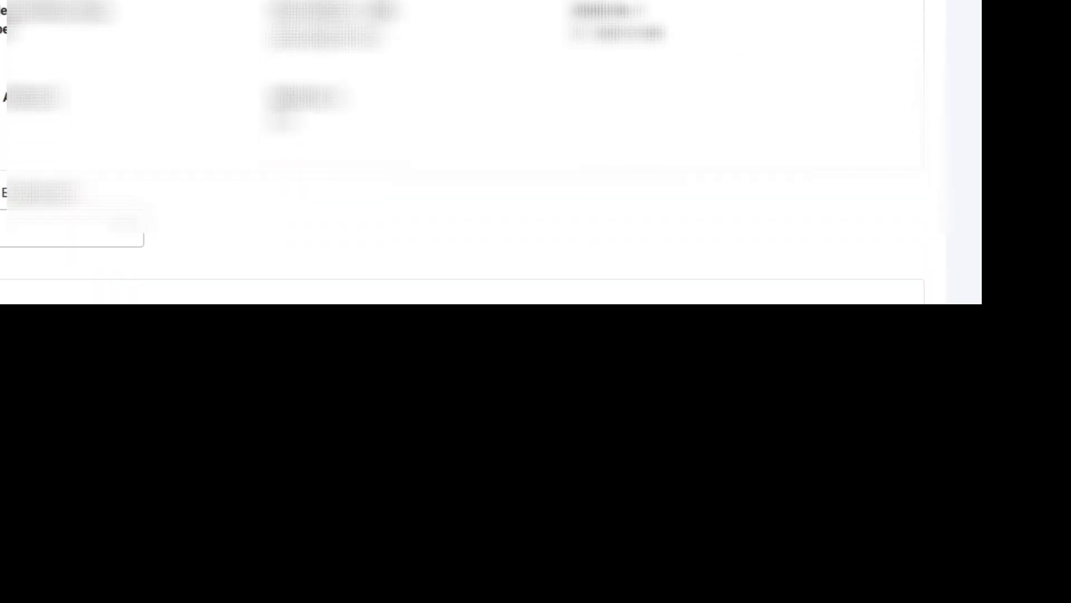
scroll(463, 150, "down", 1)
scroll(463, 150, "down", 2)
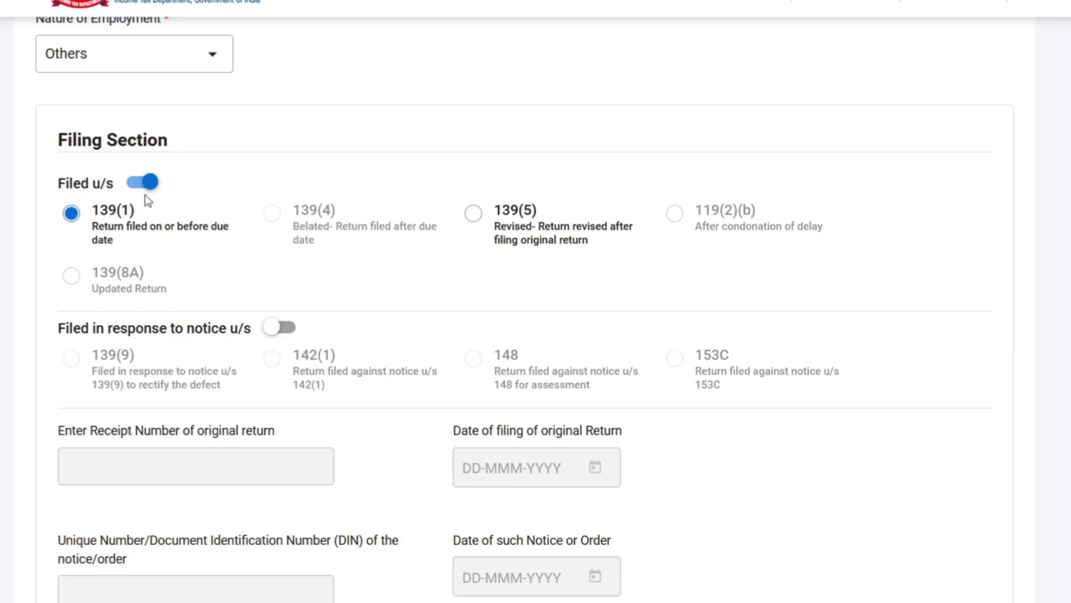
scroll(446, 207, "down", 5)
scroll(254, 229, "up", 5)
scroll(385, 237, "down", 5)
scroll(395, 234, "down", 3)
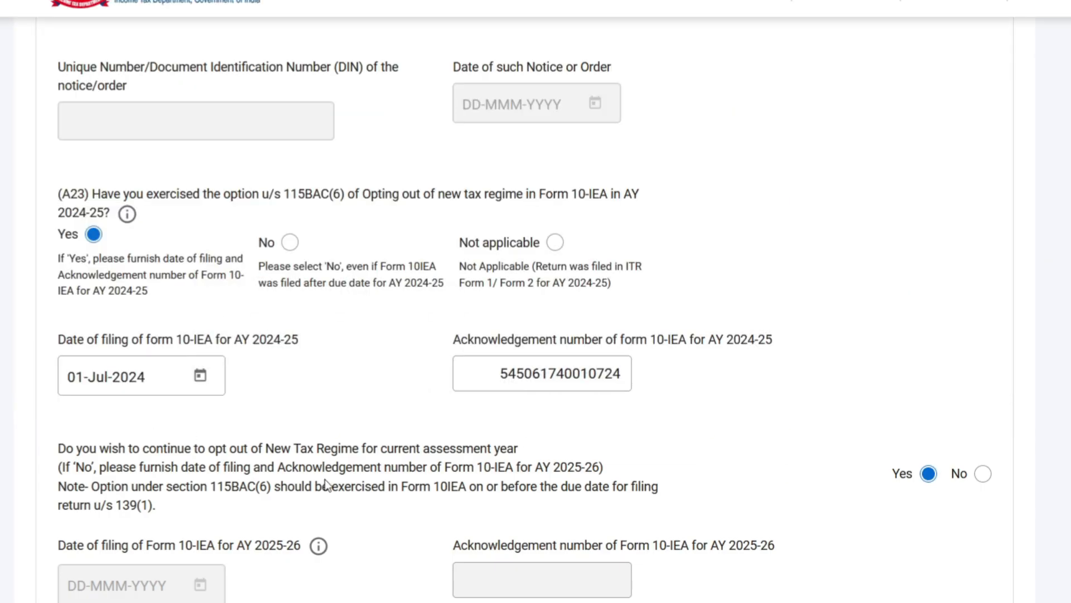
scroll(119, 411, "down", 3)
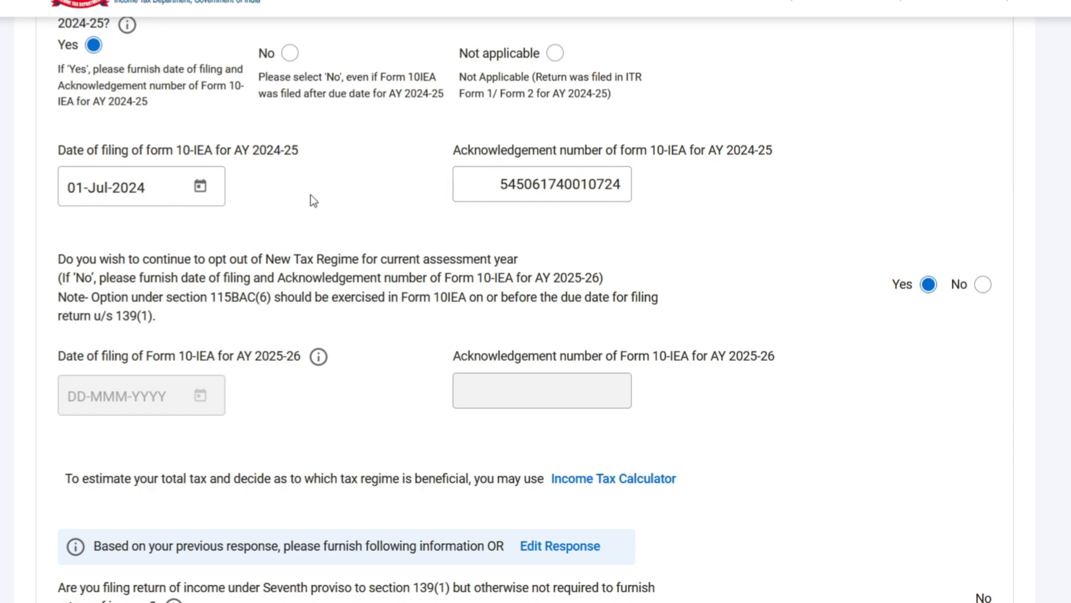
scroll(591, 271, "down", 7)
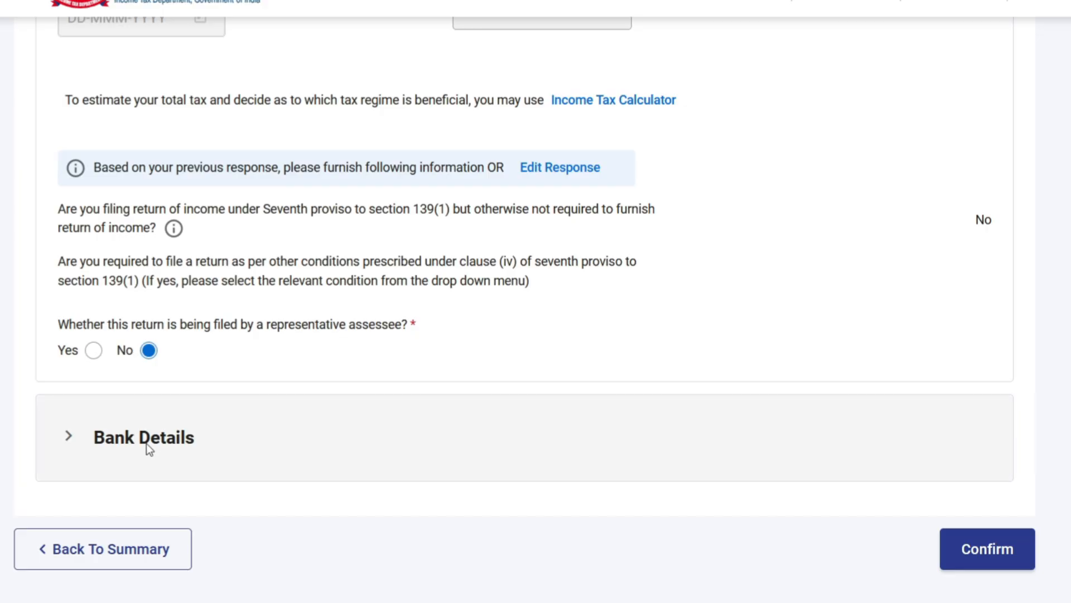
Step: Expand Bank Details, check the account nominated for refund and confirm the personal information section
left_click(146, 442)
scroll(459, 364, "down", 3)
scroll(457, 361, "down", 3)
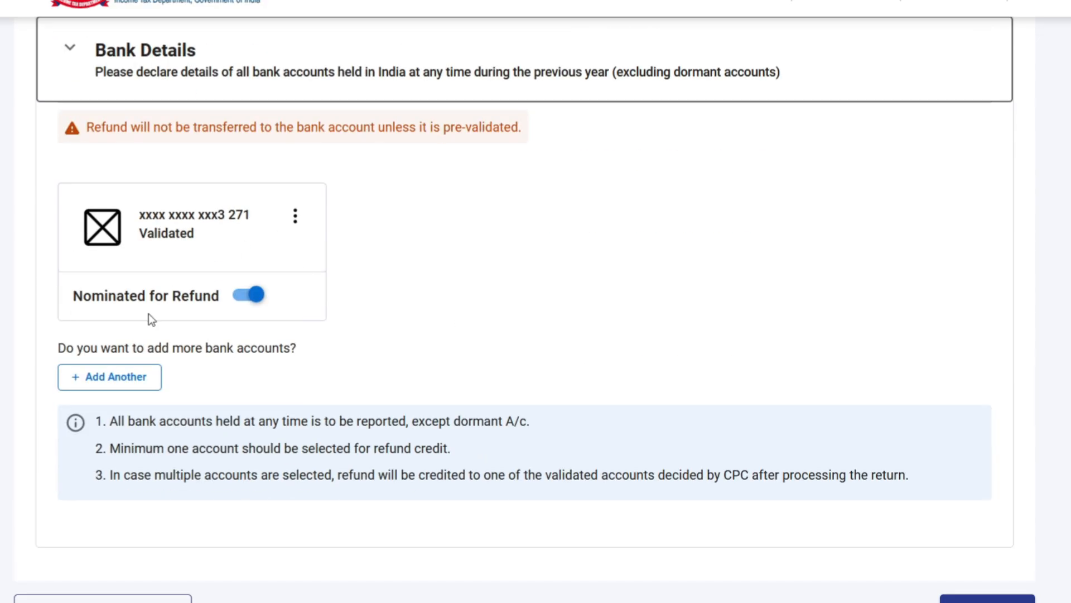
scroll(715, 378, "down", 2)
left_click(985, 531)
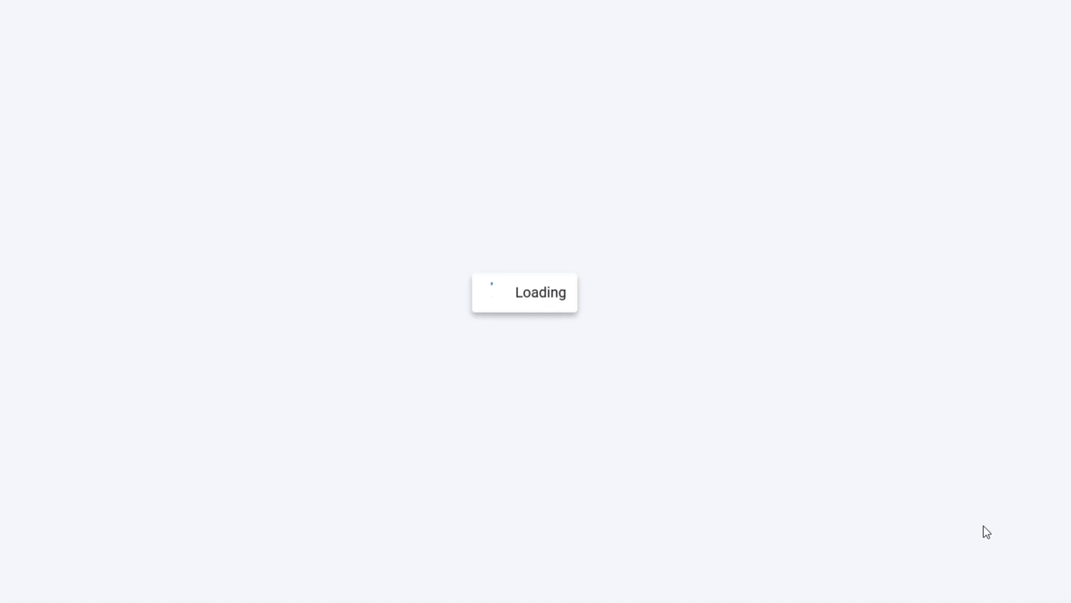
scroll(995, 407, "up", 8)
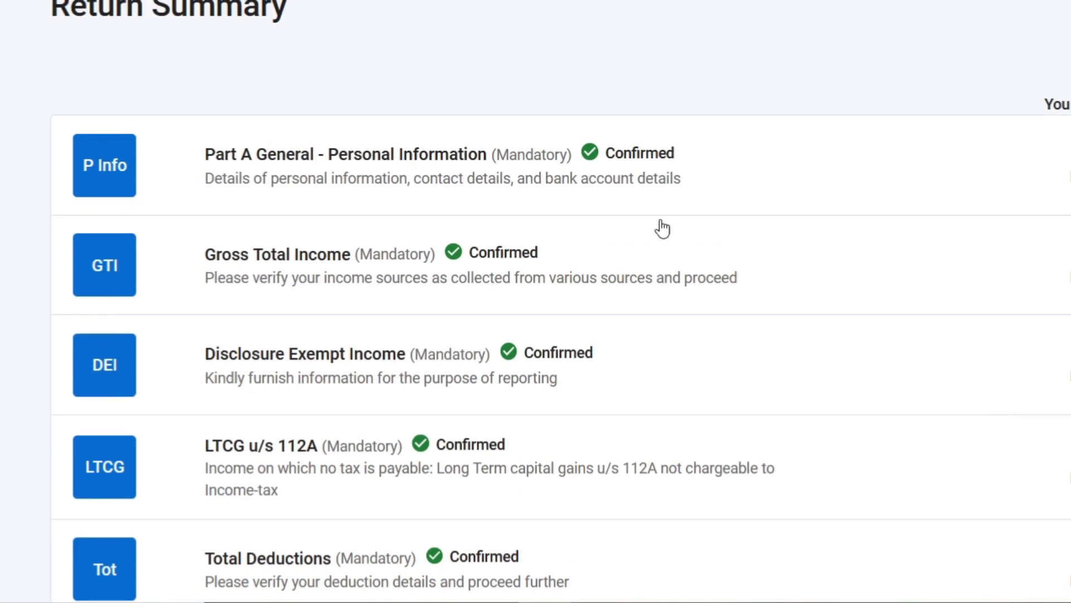
Step: Open the Gross Total Income section and review the business, salary, house property and other sources heads
scroll(705, 243, "down", 2)
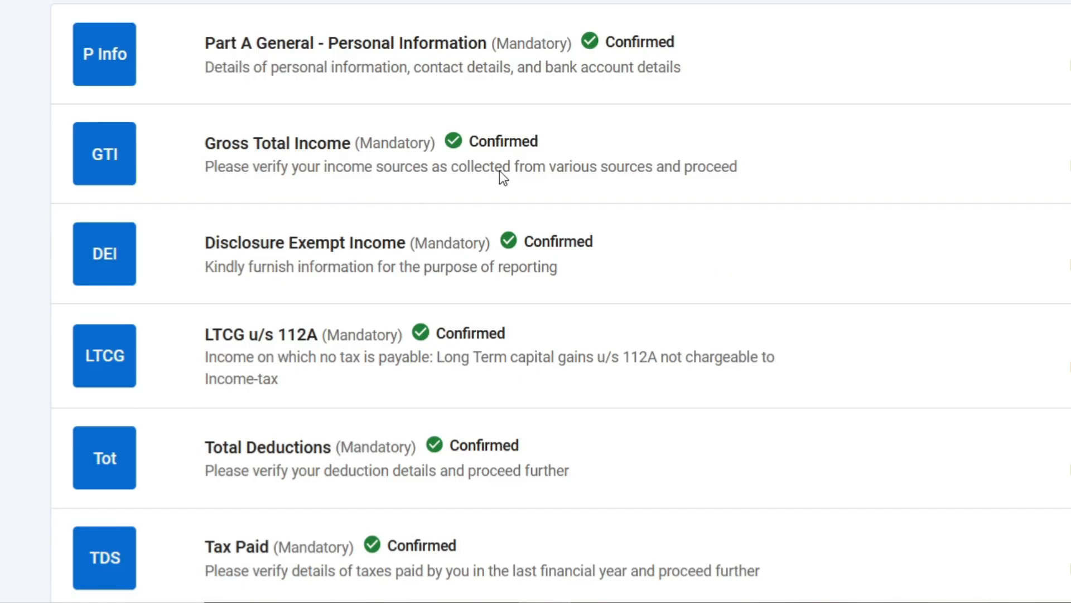
left_click(572, 158)
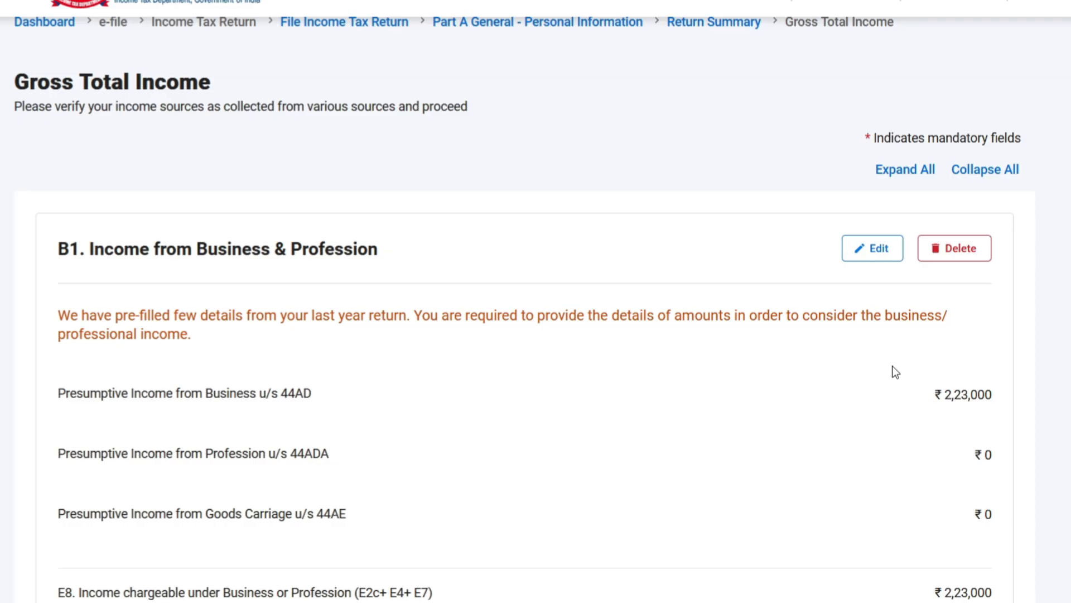
scroll(892, 366, "down", 13)
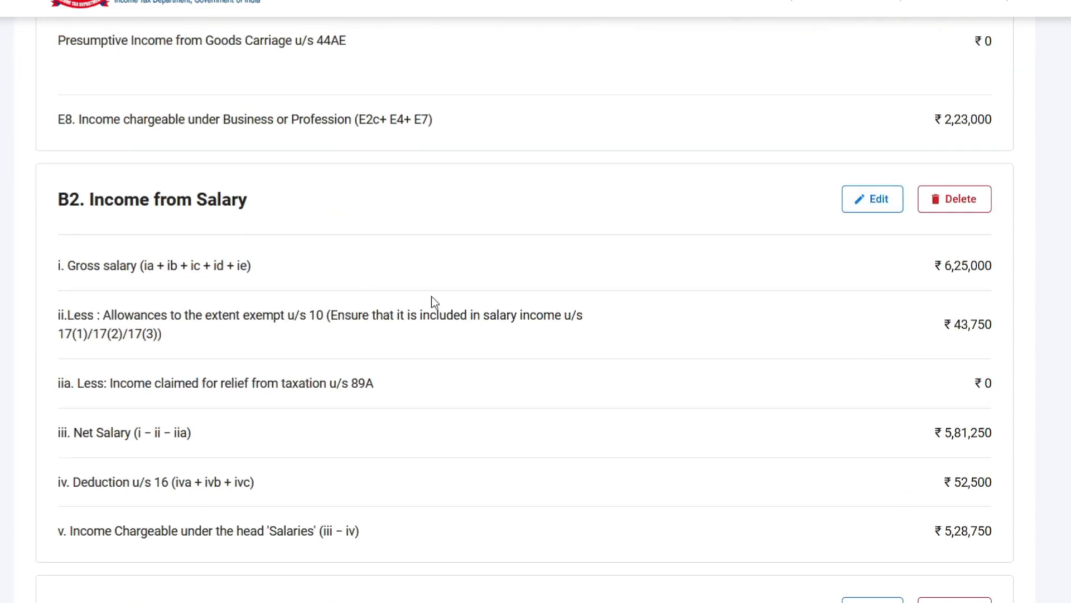
scroll(560, 334, "down", 10)
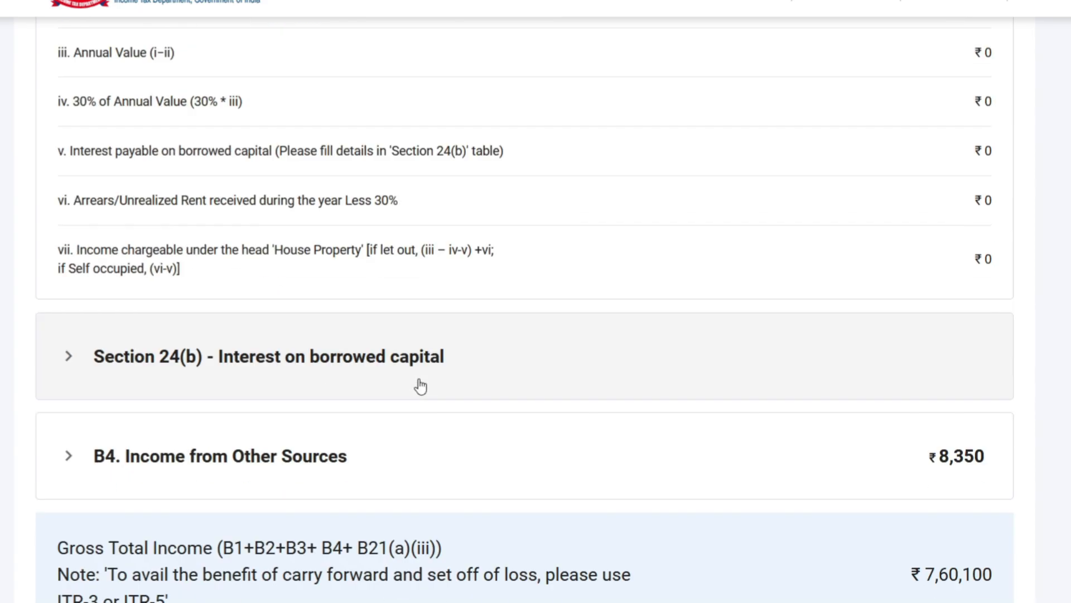
scroll(500, 381, "down", 3)
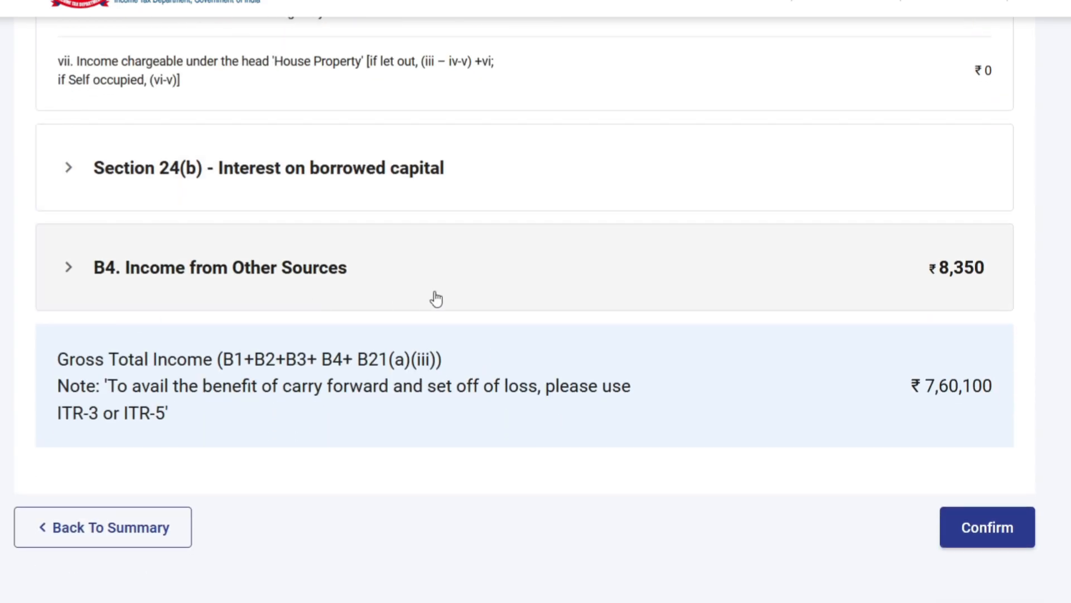
scroll(435, 296, "up", 10)
scroll(437, 297, "up", 15)
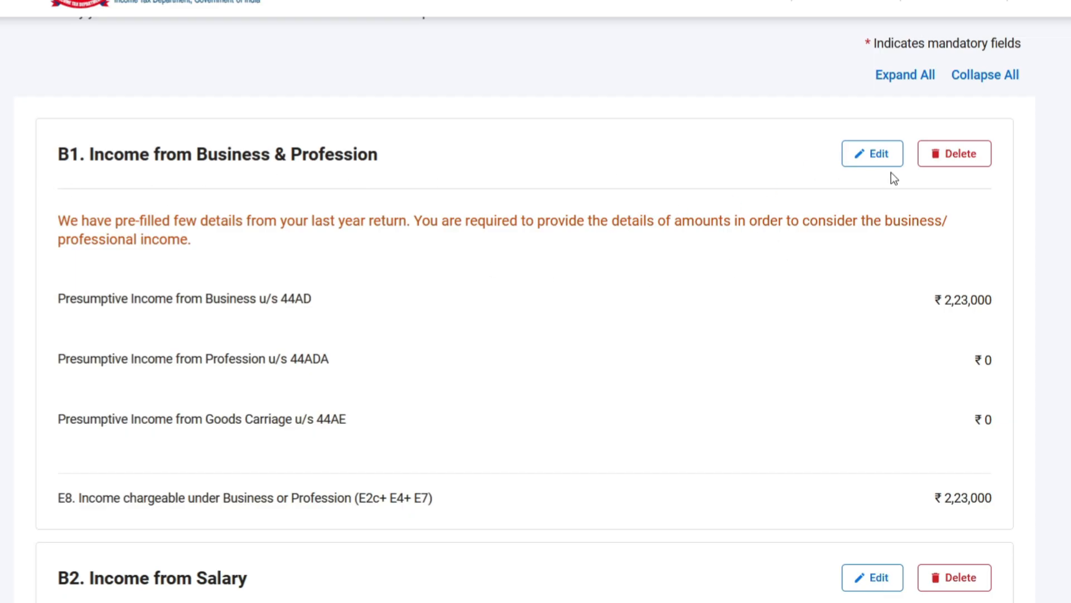
Step: Edit Income from Business & Profession and save the section 44AD business entry with code 09028-Retail sale of other products n.e.c
left_click(870, 153)
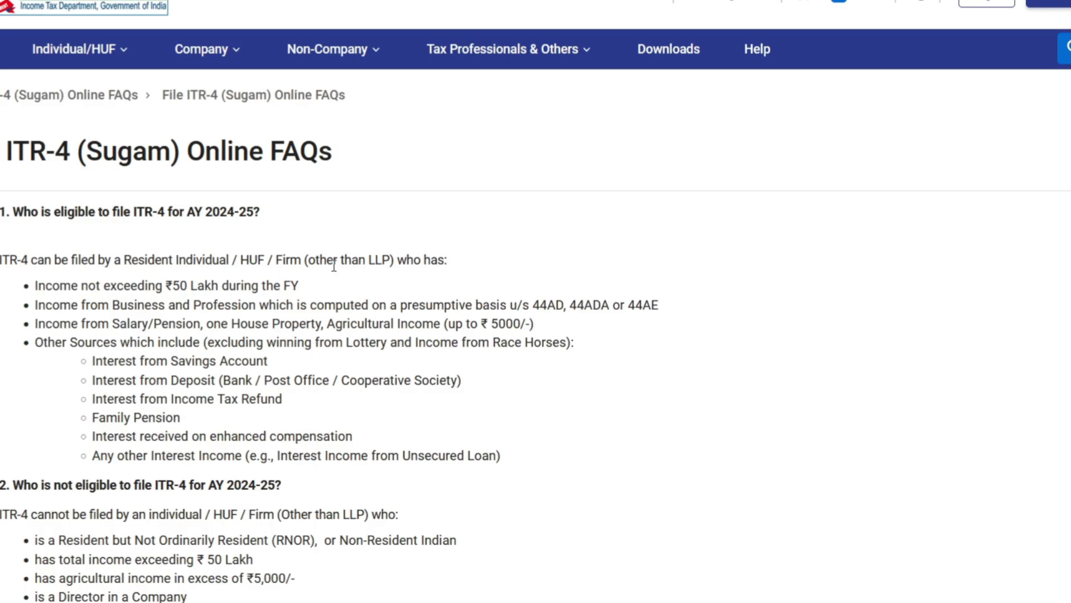
scroll(334, 265, "down", 3)
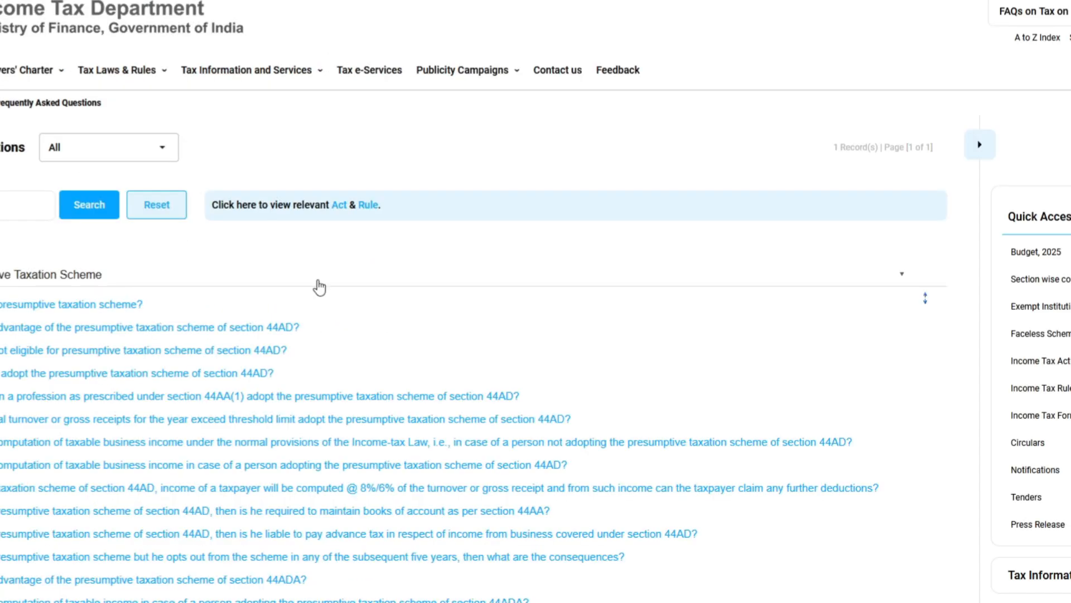
scroll(317, 285, "down", 5)
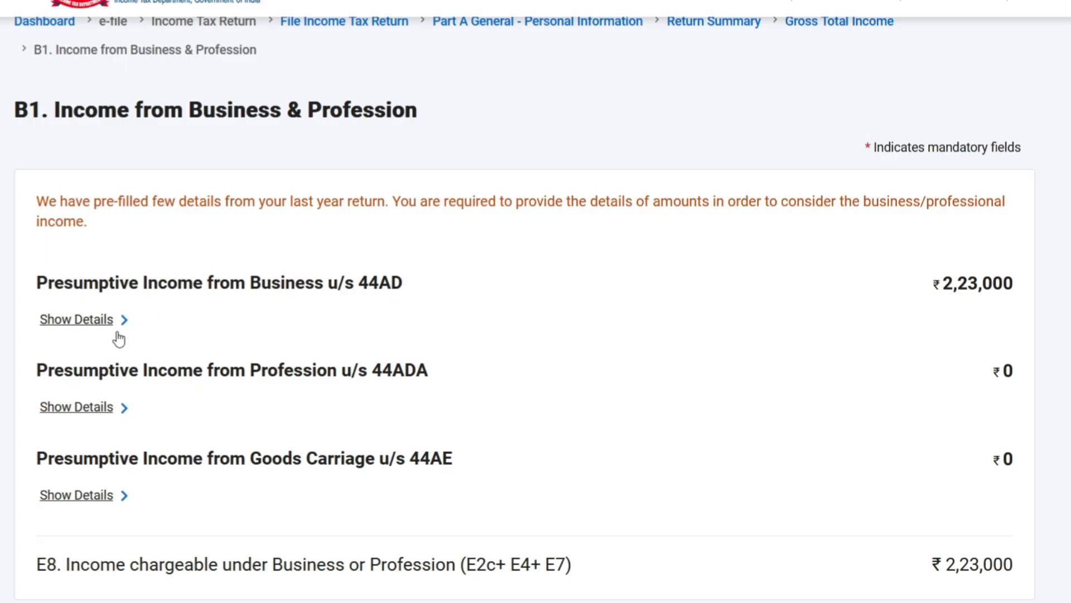
left_click(85, 323)
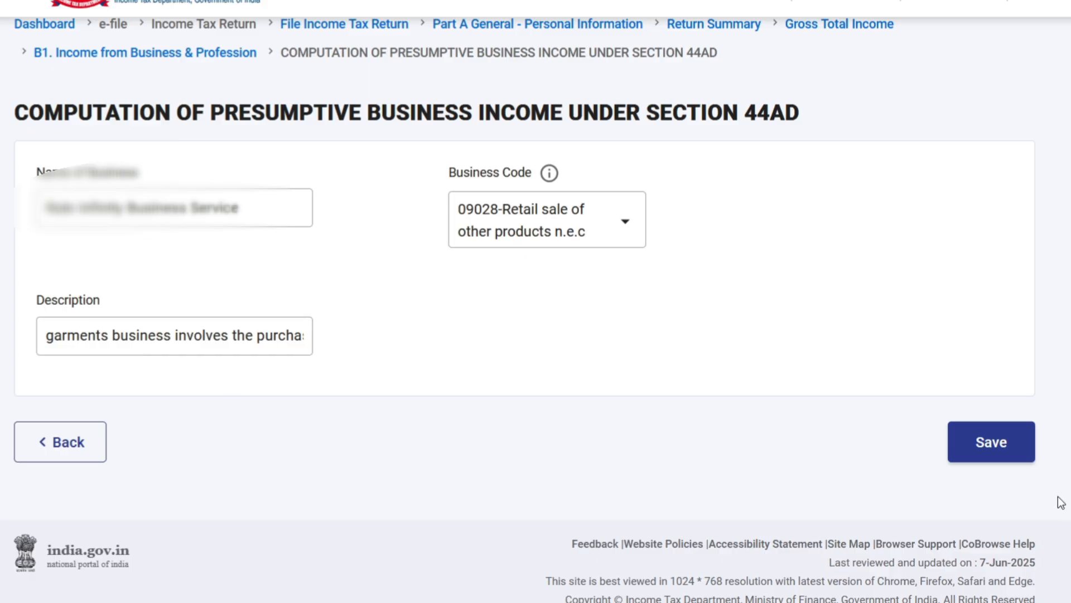
left_click(991, 442)
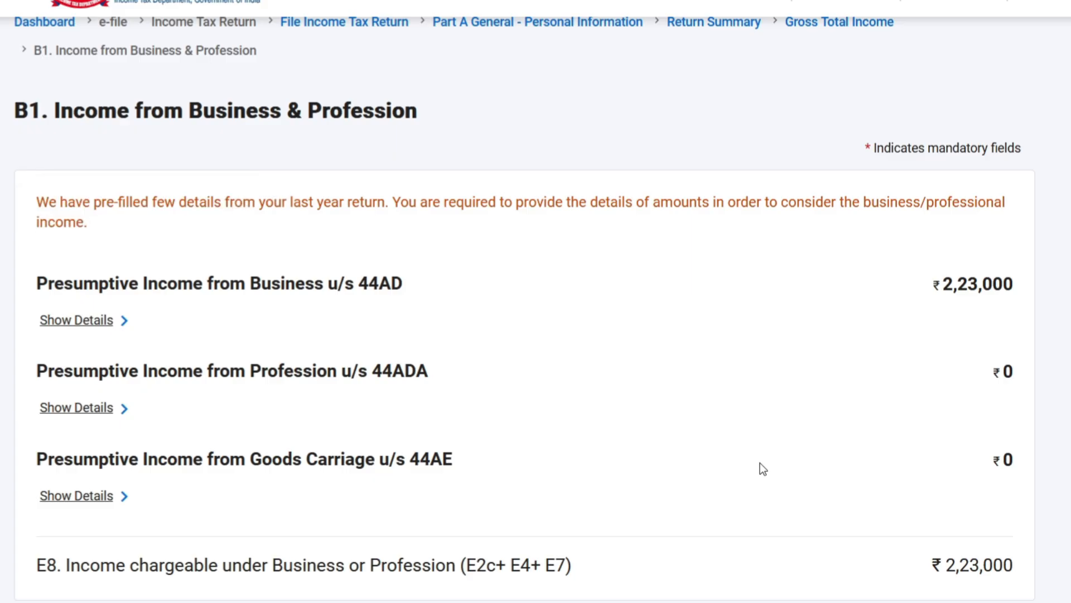
Step: Examine the section 44AD gross turnover breakup for receipts through banking or electronic modes and receipts in cash
scroll(760, 463, "down", 2)
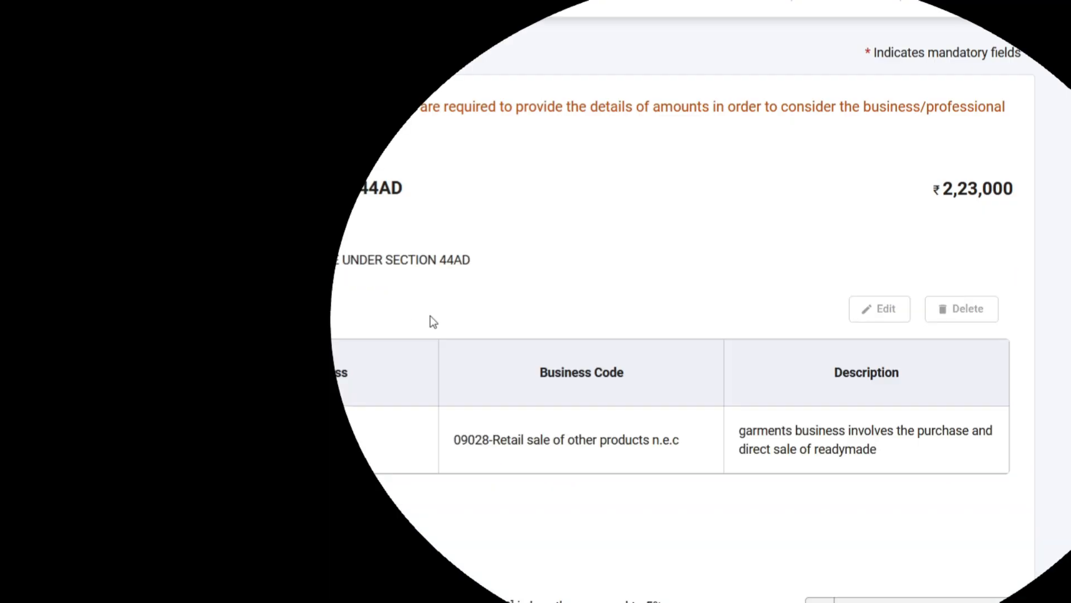
scroll(431, 316, "down", 3)
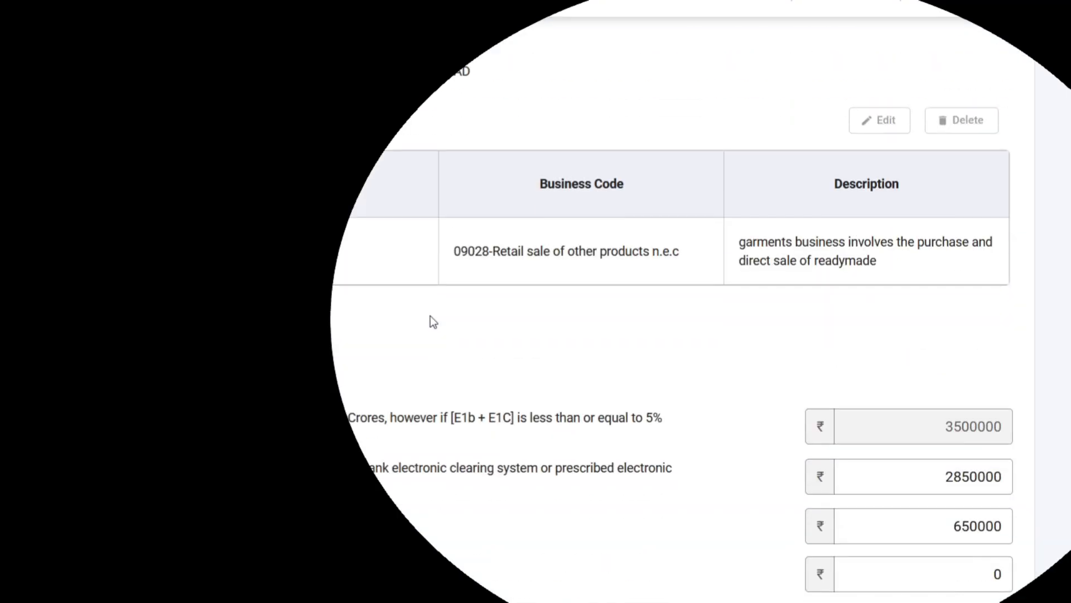
scroll(380, 249, "down", 5)
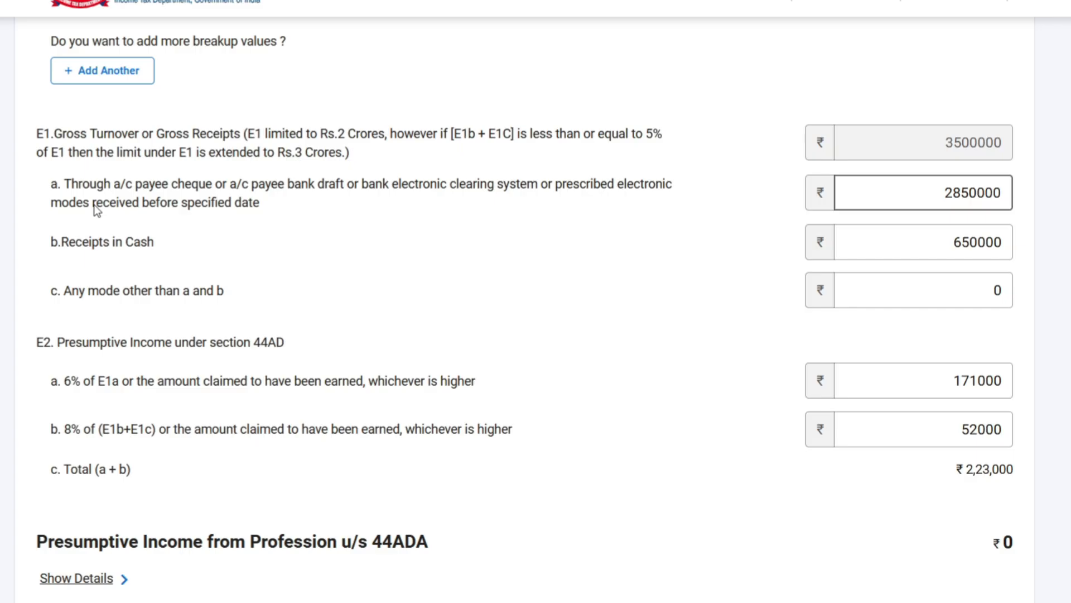
double_click(982, 193)
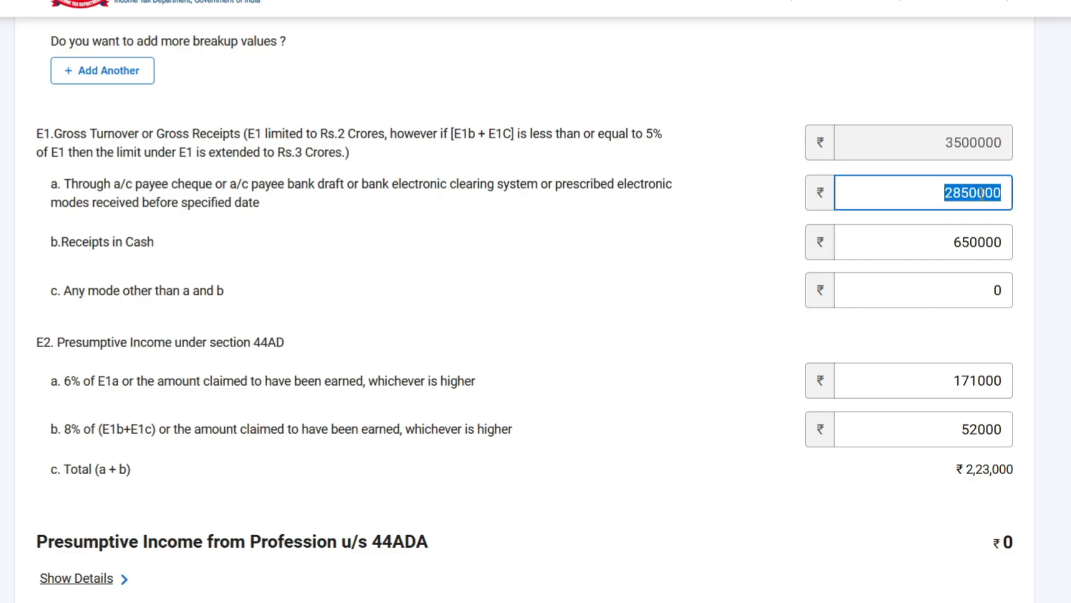
left_click(784, 239)
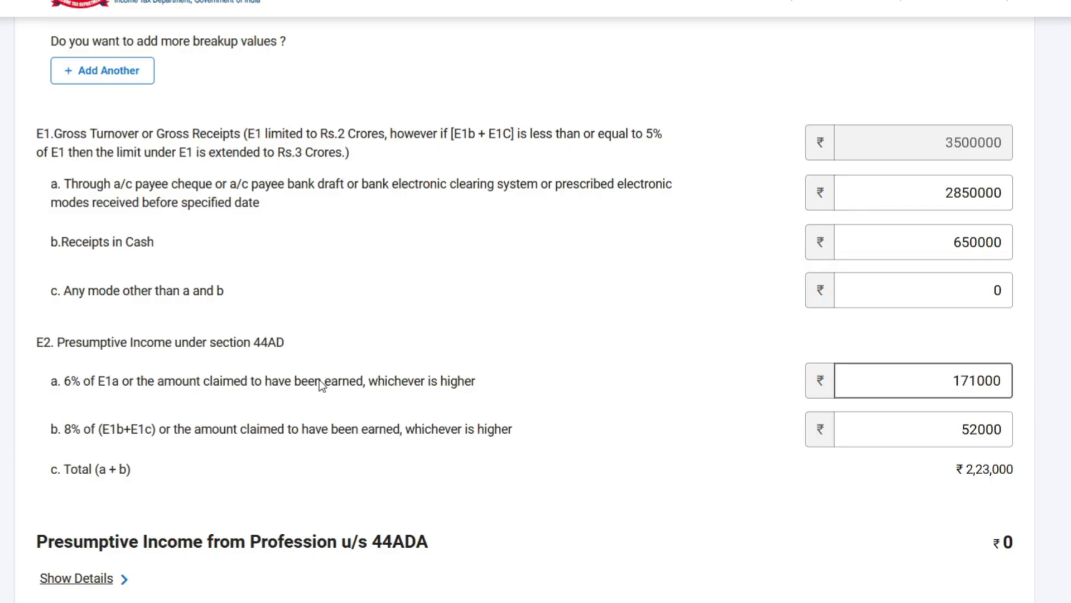
double_click(1003, 241)
left_click(1050, 257)
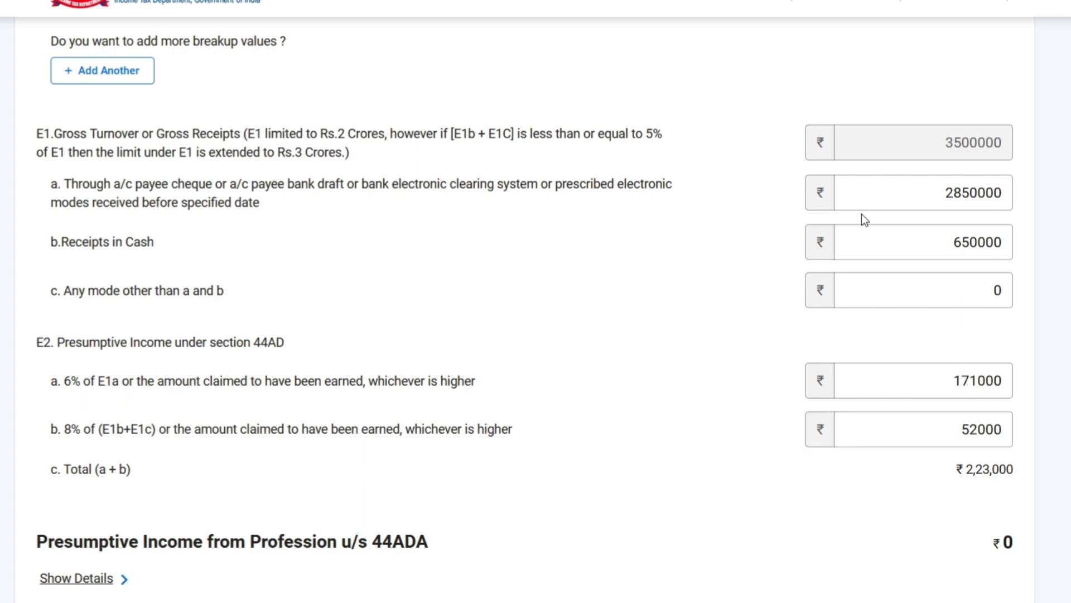
Step: Check the 6% and 8% presumptive income amounts against the receipts and save the business income details
left_click(962, 208)
left_click(993, 380)
double_click(985, 380)
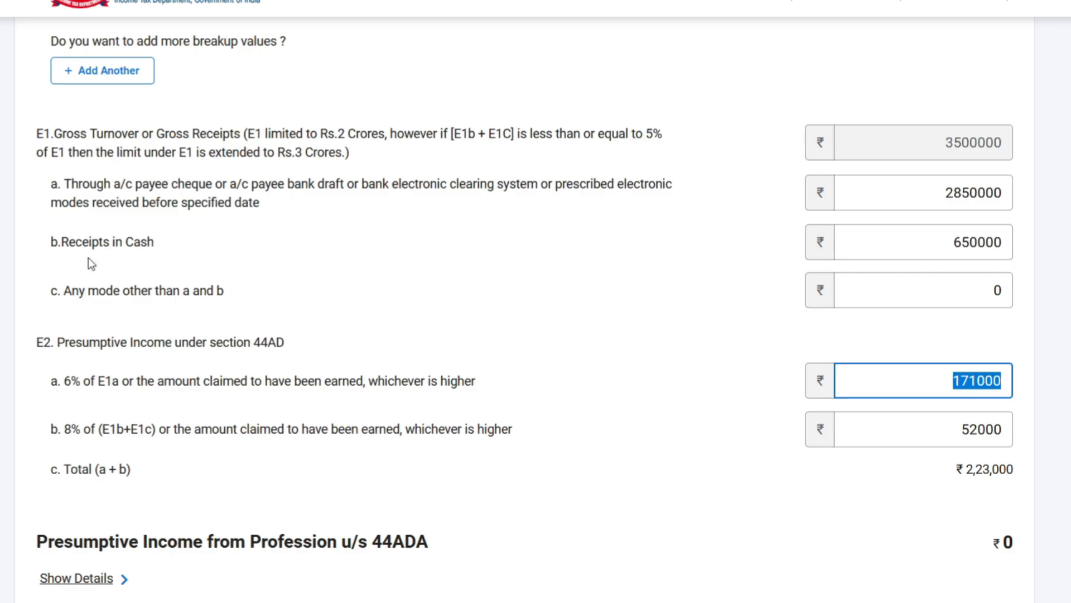
double_click(977, 241)
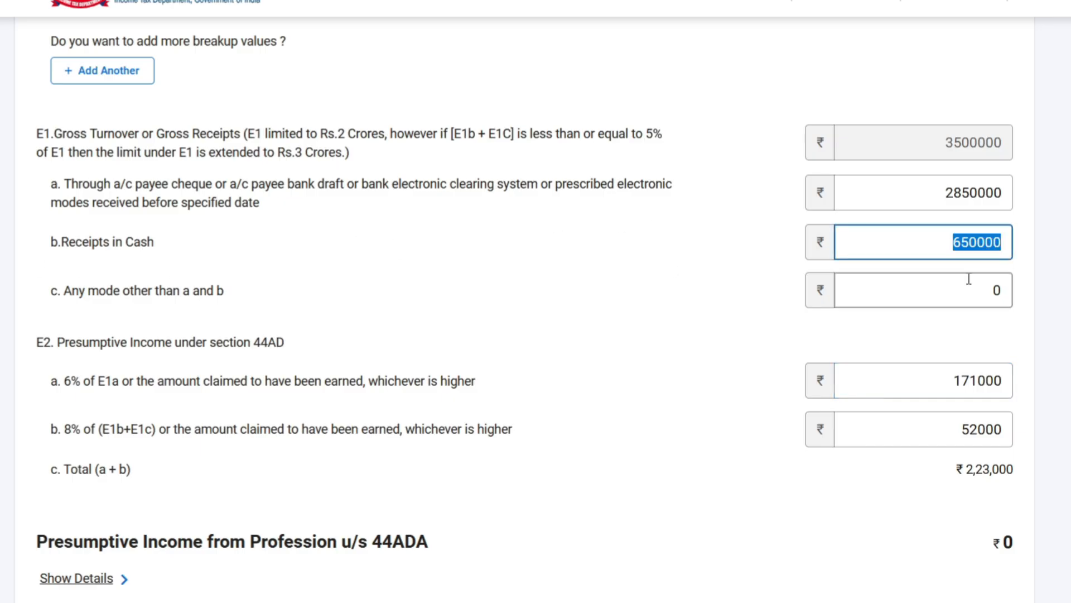
scroll(969, 278, "down", 2)
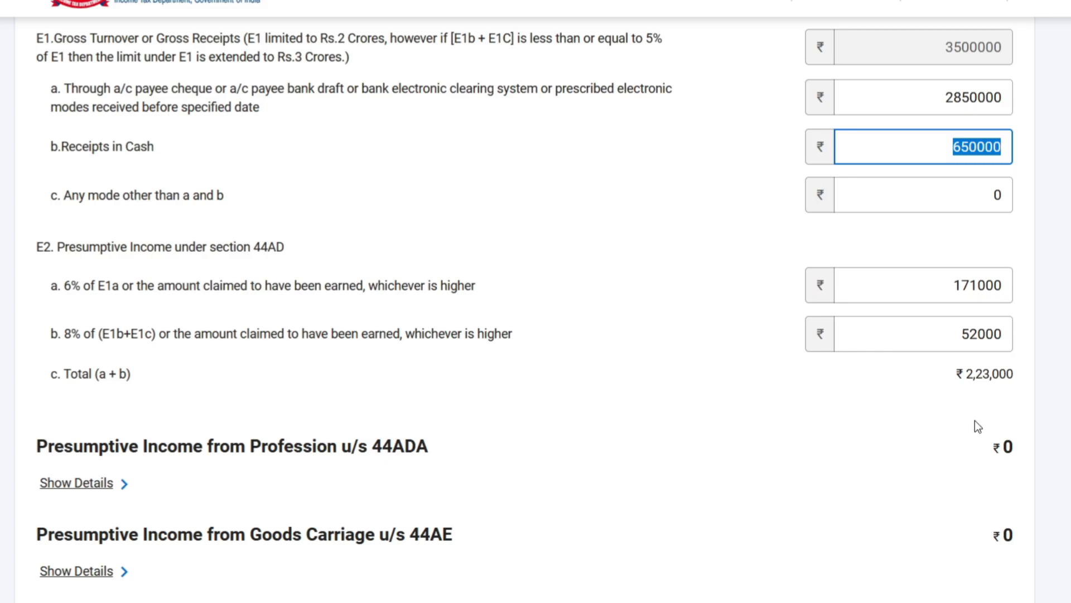
scroll(996, 385, "down", 5)
left_click(991, 464)
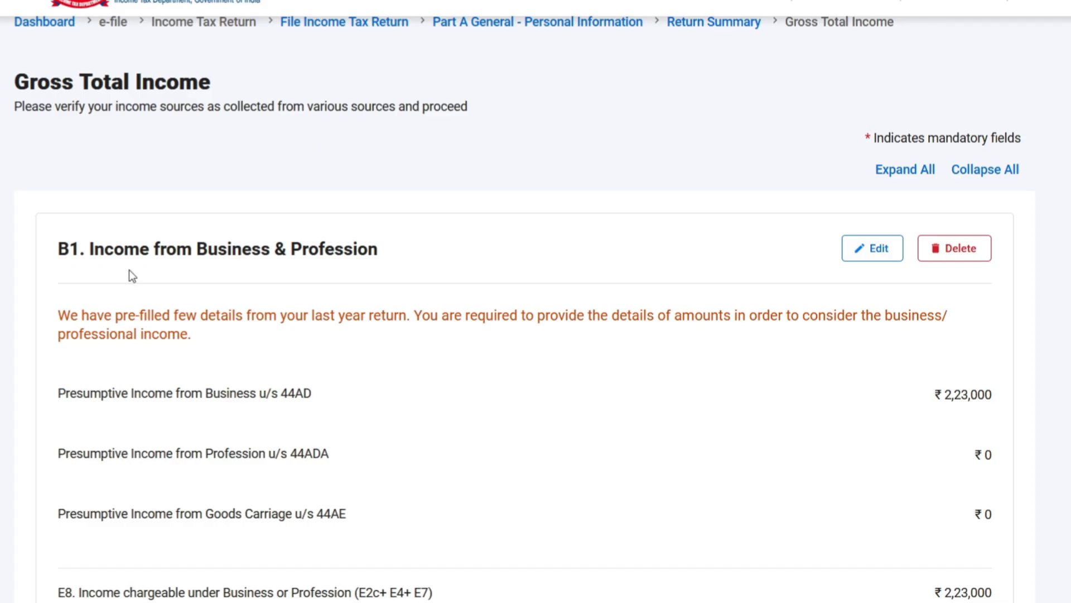
Step: Open Income from Salary for editing, review gross salary, the leave travel exemption and section 16 deductions, and save the section
scroll(890, 397, "down", 5)
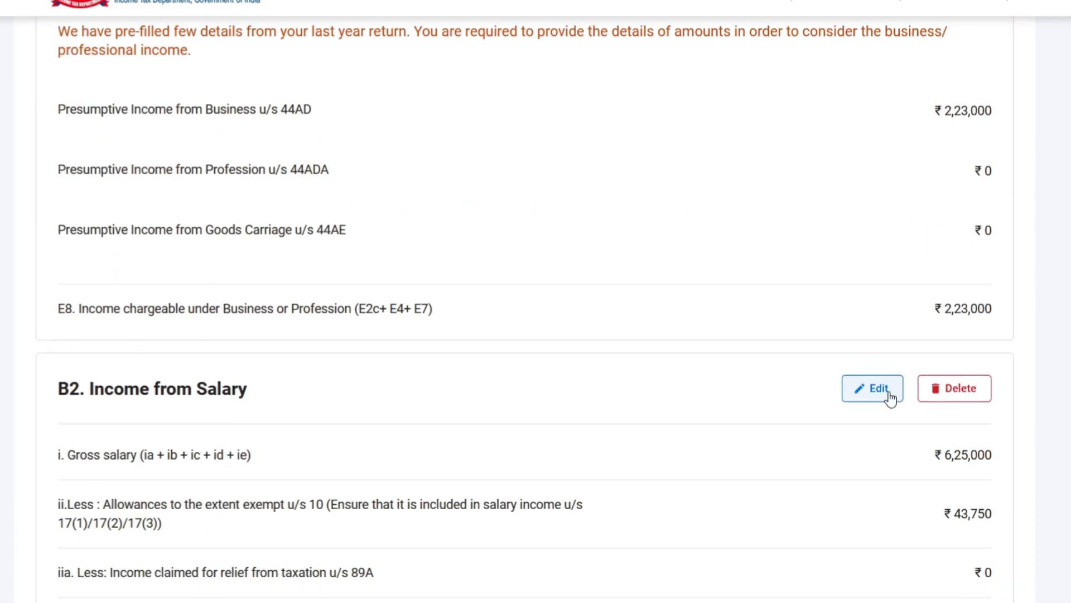
scroll(890, 397, "down", 3)
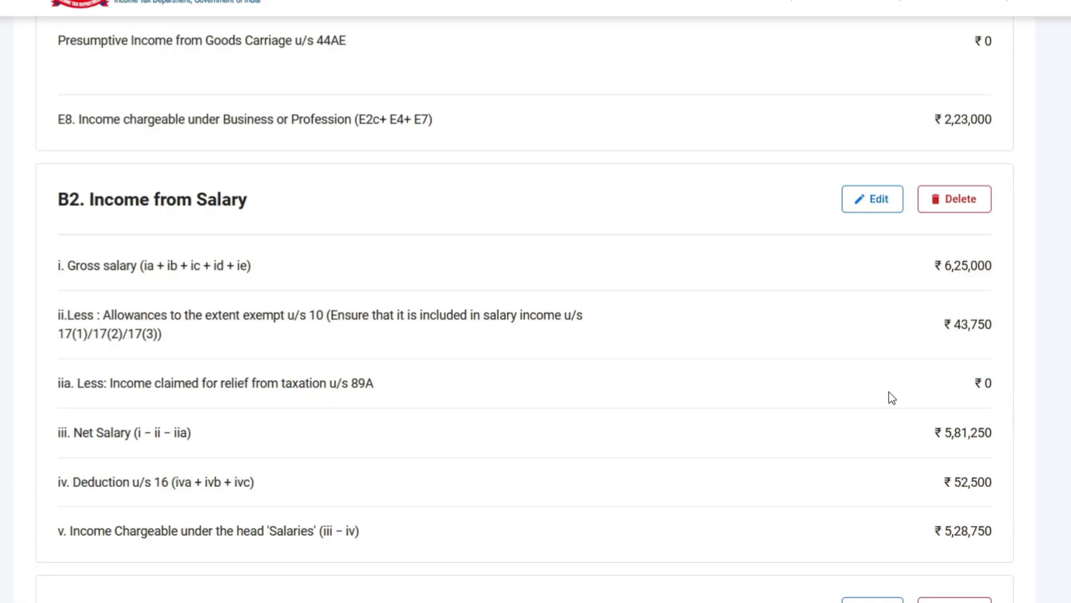
left_click(876, 205)
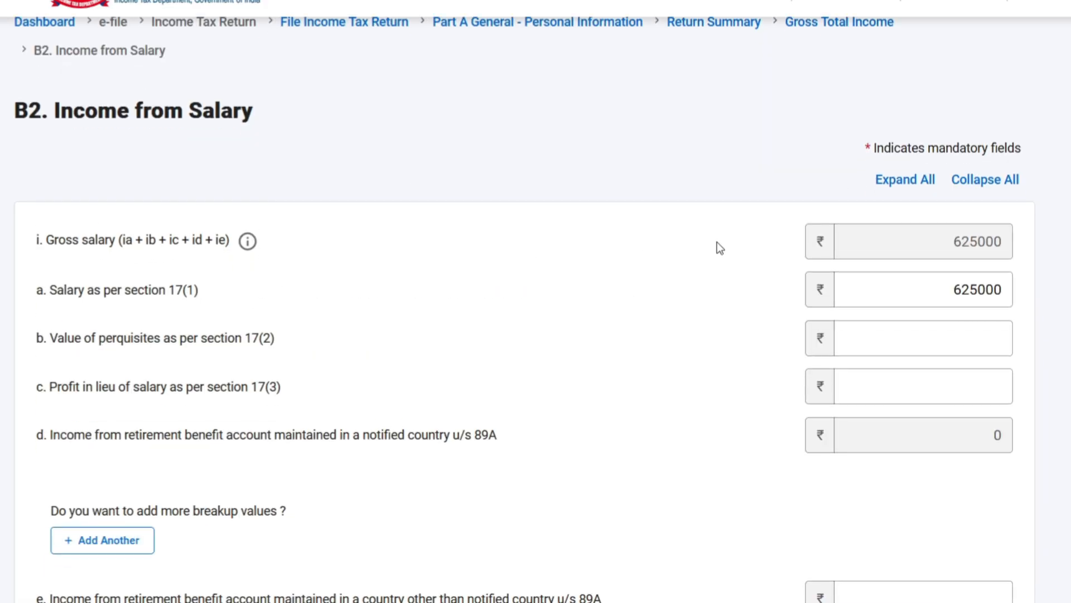
scroll(747, 326, "down", 2)
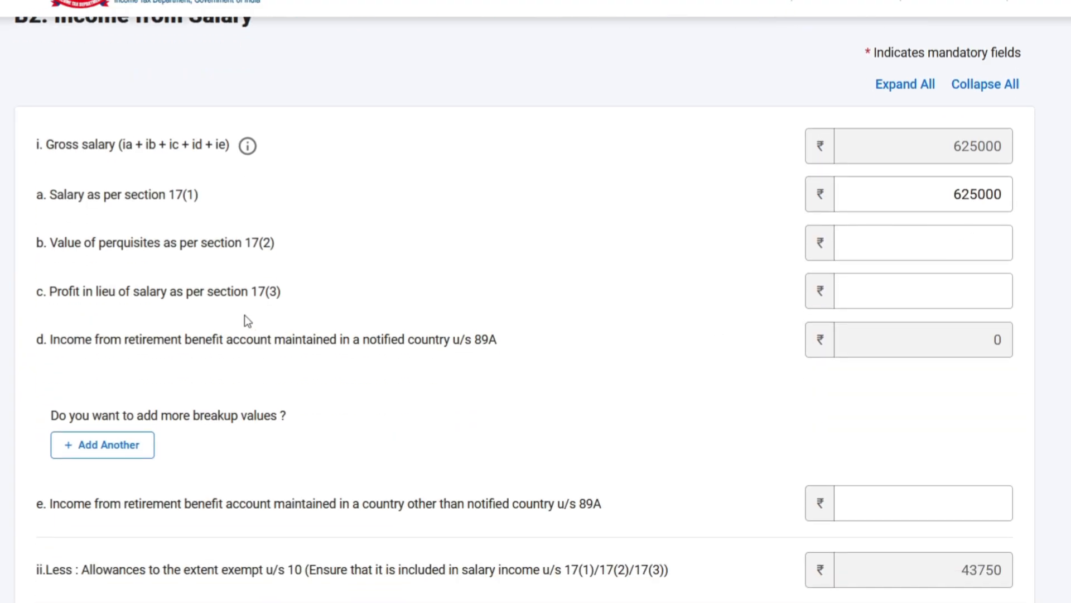
scroll(707, 295, "down", 3)
scroll(706, 297, "down", 2)
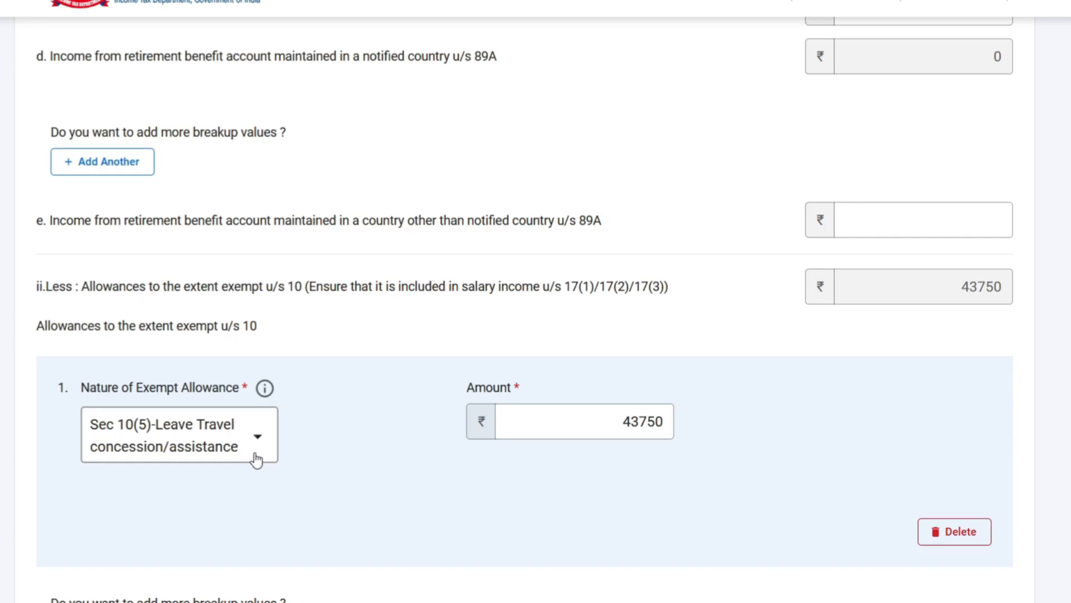
scroll(801, 447, "down", 2)
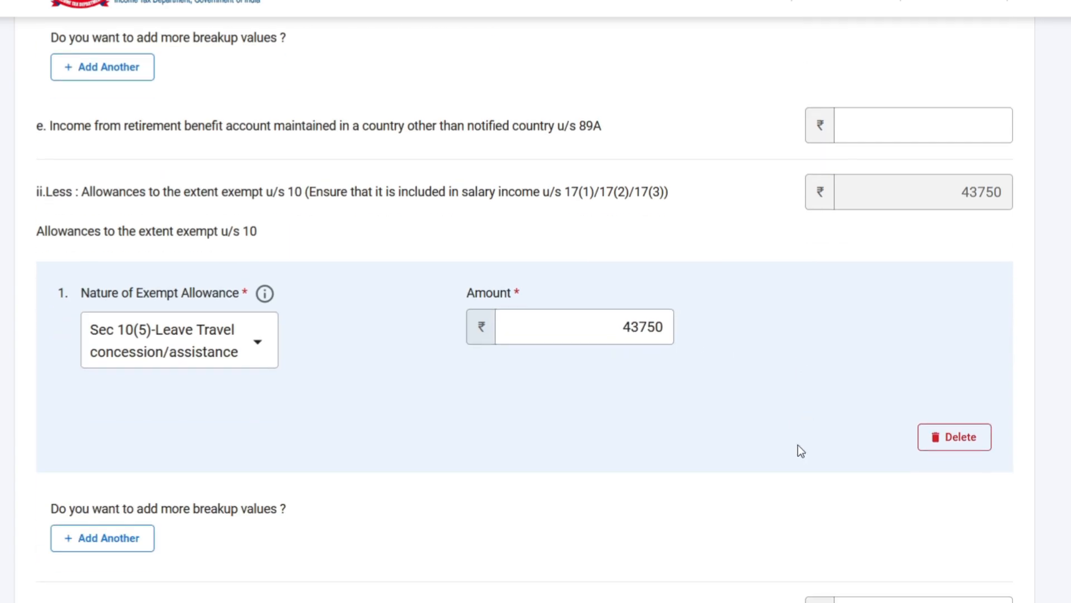
scroll(798, 444, "down", 8)
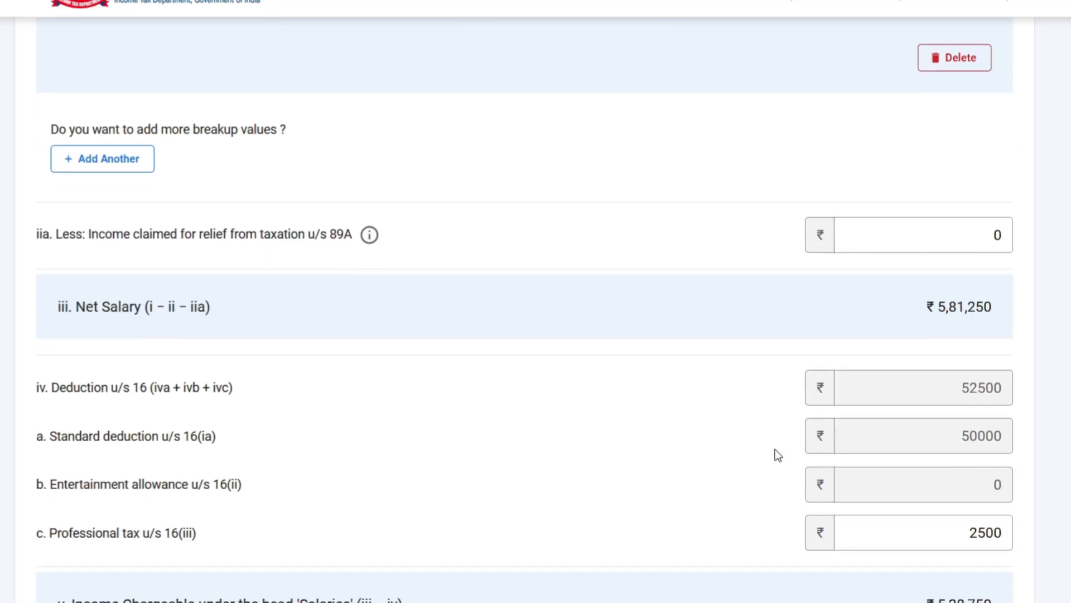
scroll(1004, 512, "down", 2)
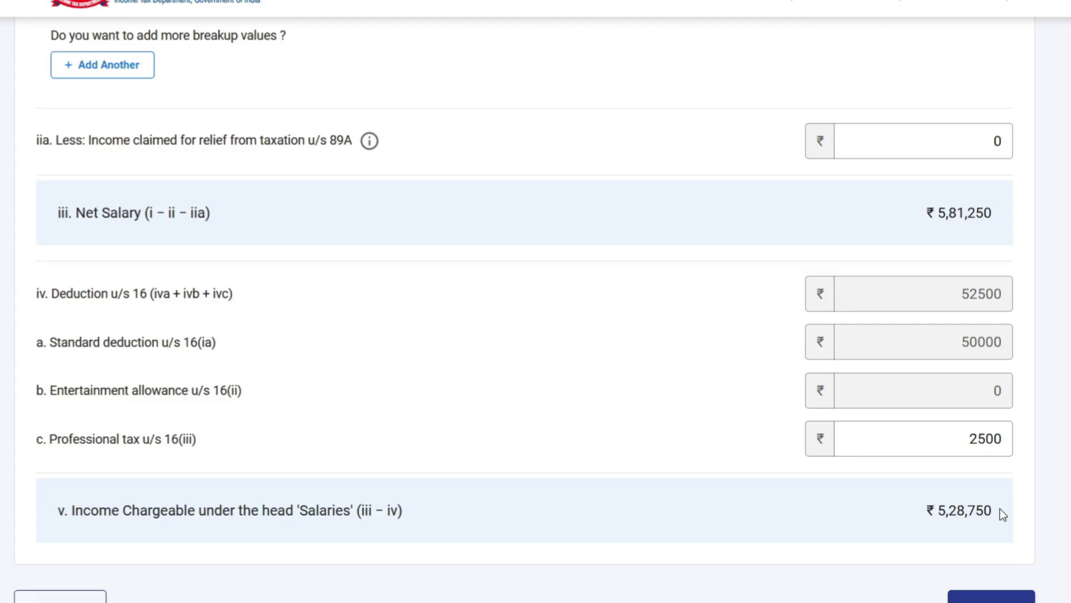
left_click(998, 595)
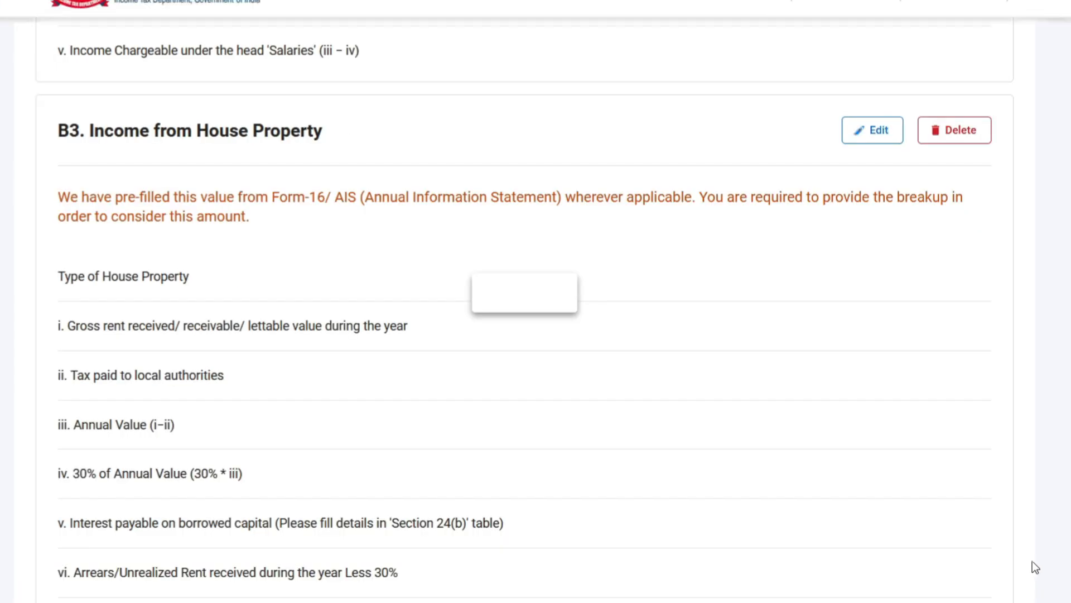
Step: Review the income chargeable under Salaries and the house property figures, and expand Income from Other Sources
scroll(967, 492, "down", 10)
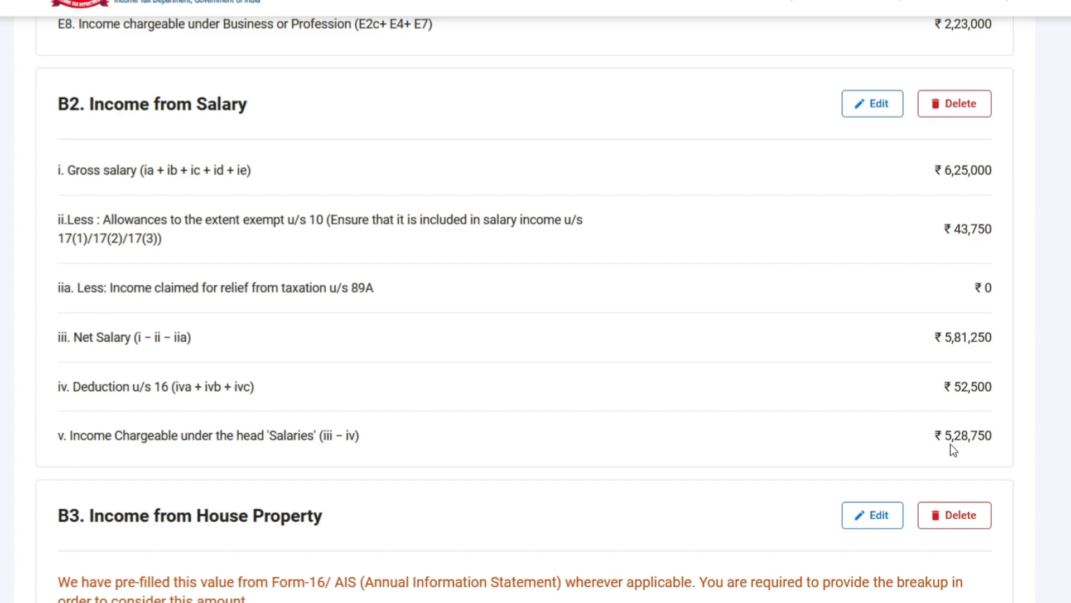
left_click_drag(934, 436, 1002, 440)
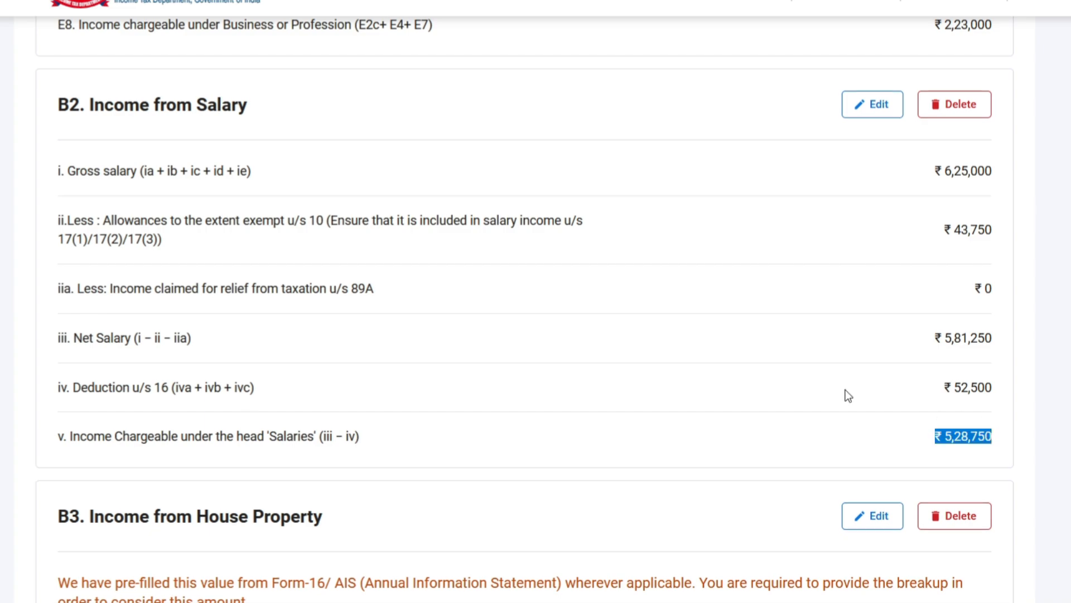
scroll(847, 394, "down", 3)
scroll(763, 423, "down", 3)
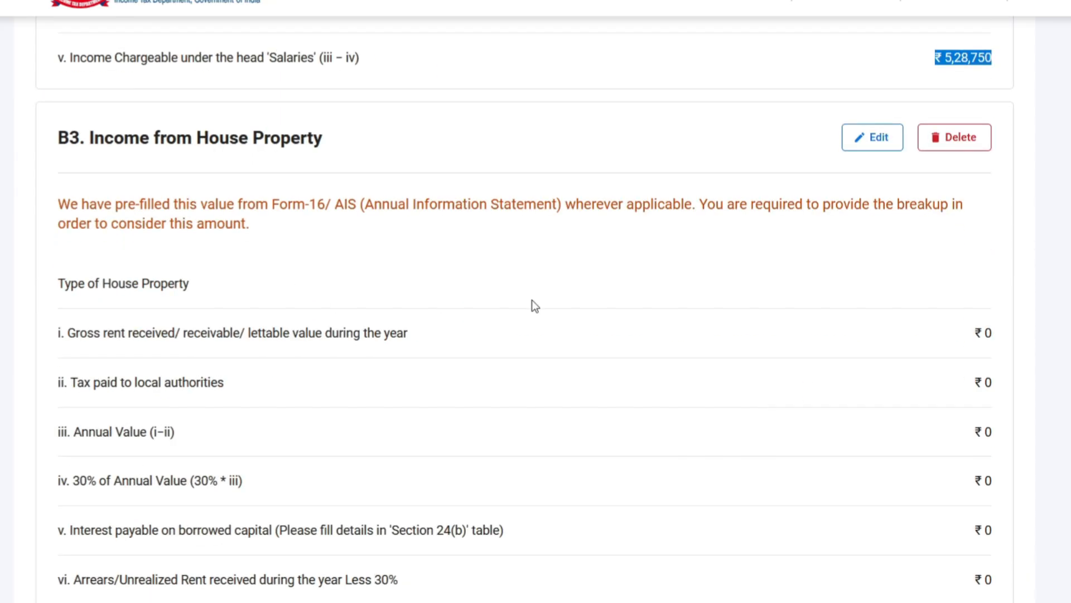
scroll(532, 301, "down", 8)
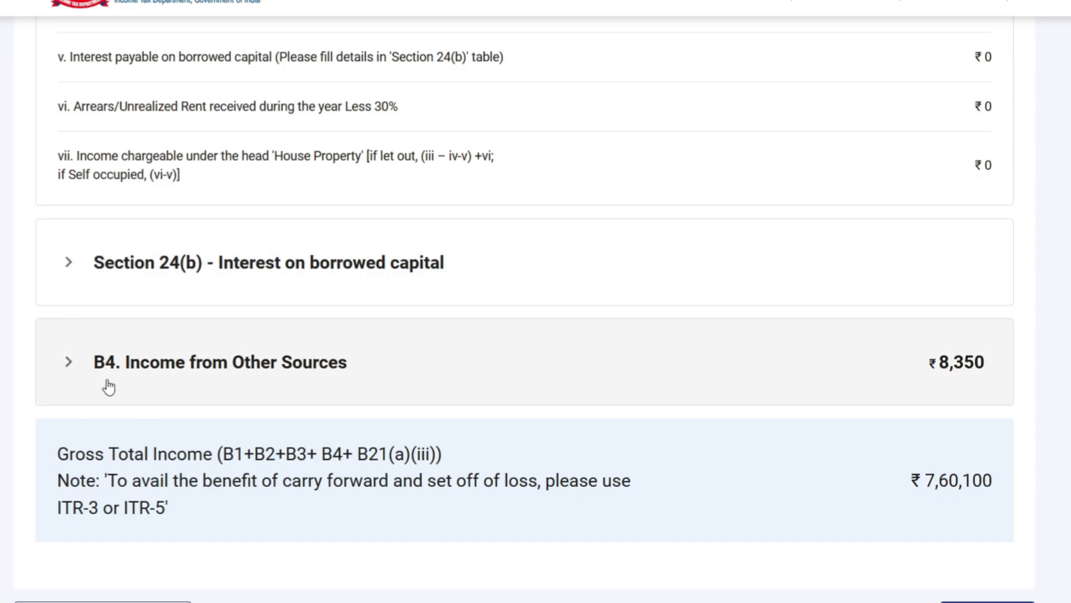
left_click(108, 387)
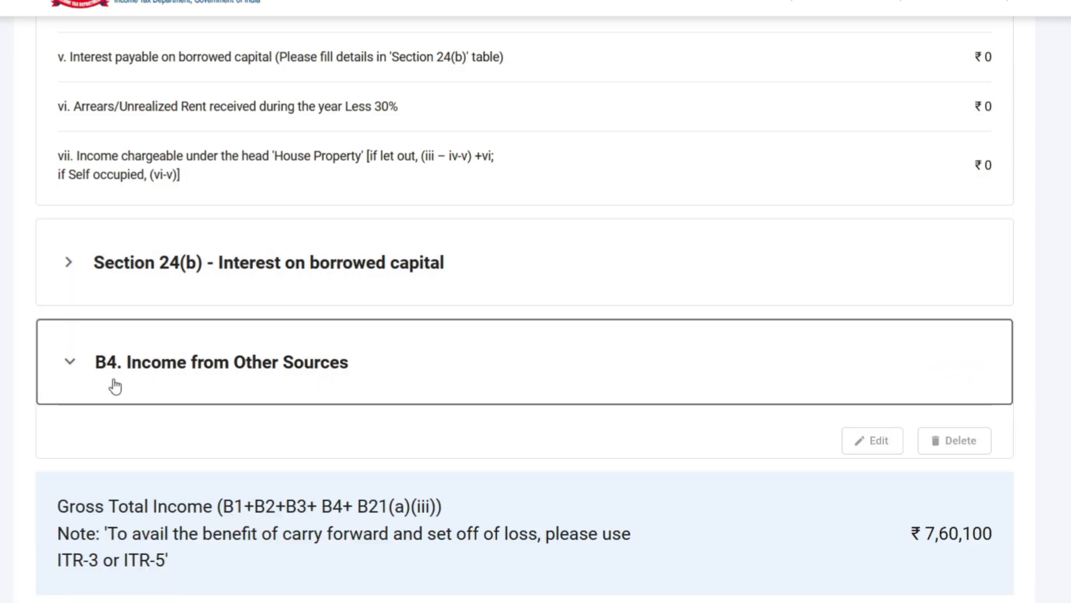
Step: Review the savings bank interest under Other Sources and the gross total income, and confirm the Gross Total Income section
scroll(506, 445, "down", 7)
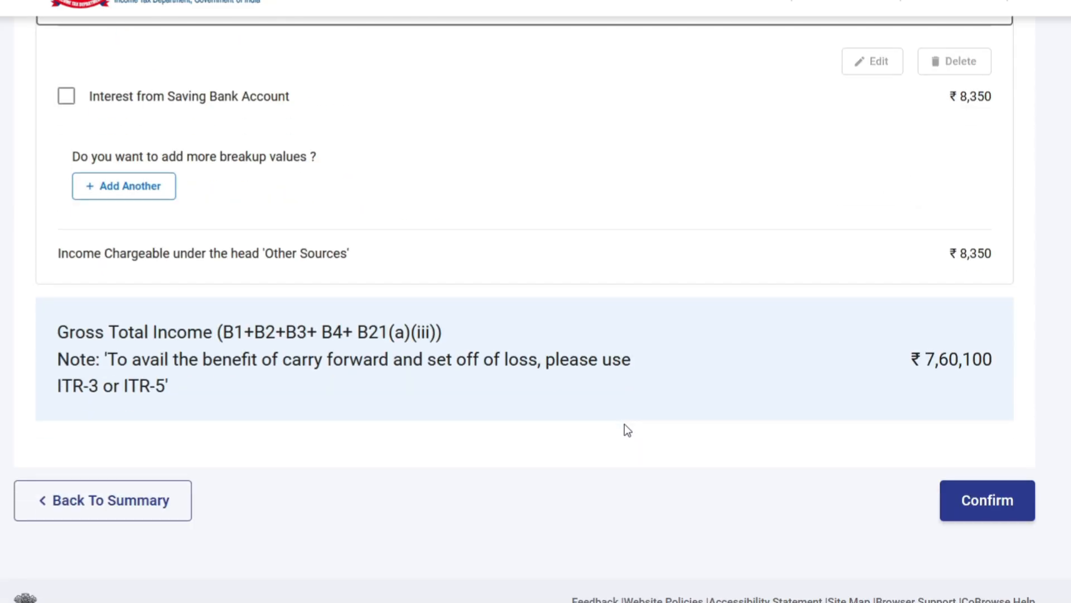
scroll(625, 424, "up", 20)
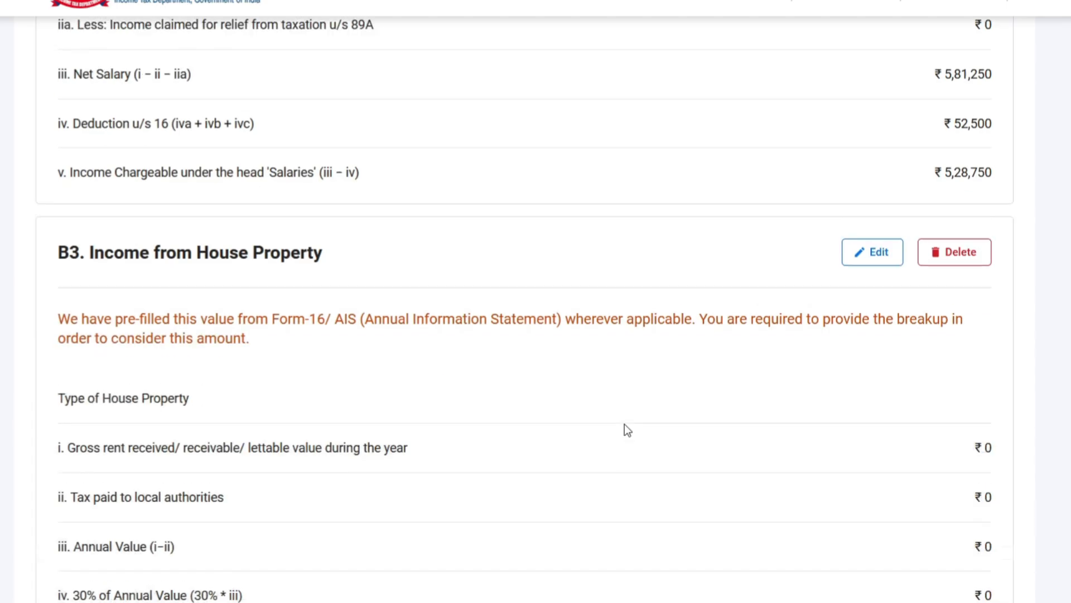
scroll(361, 387, "down", 15)
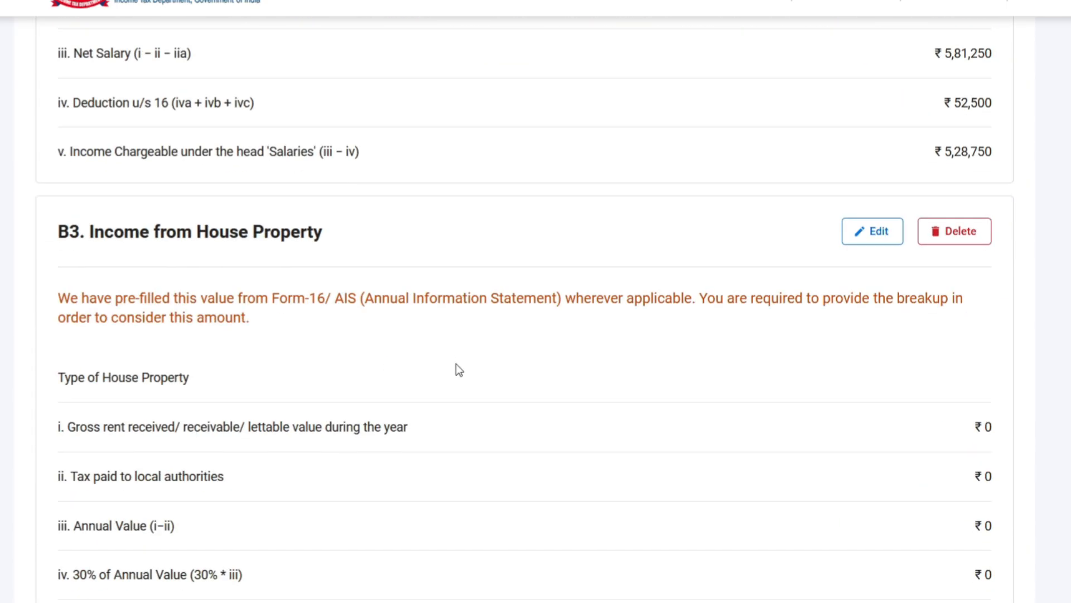
scroll(457, 364, "down", 18)
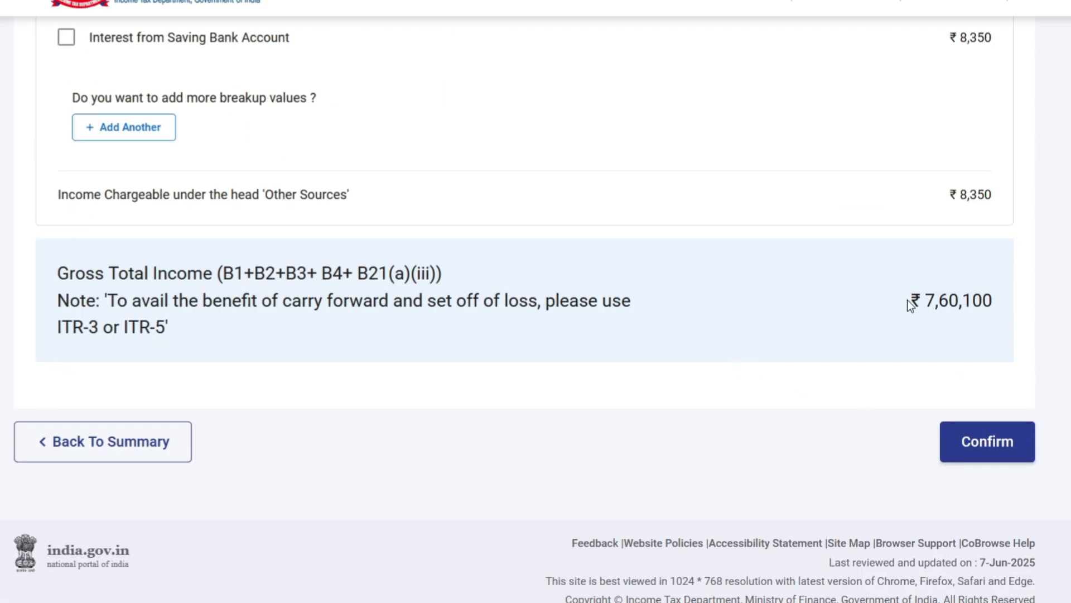
left_click(985, 447)
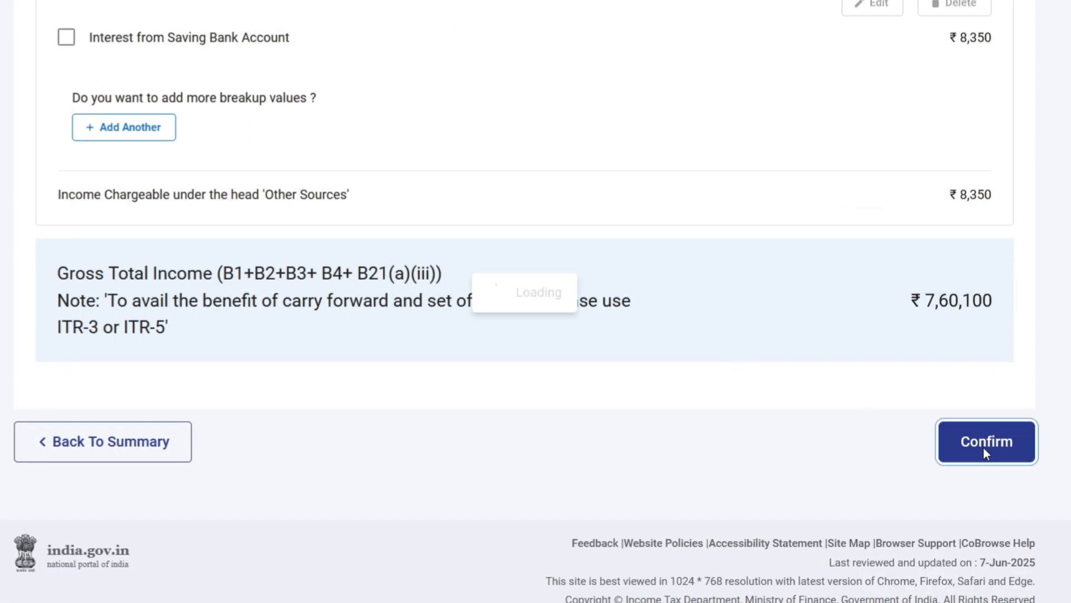
Step: Open Disclosure Exempt Income to view the business's financial particulars, and switch to Excel to consult the Financial BS sheet
scroll(925, 427, "up", 5)
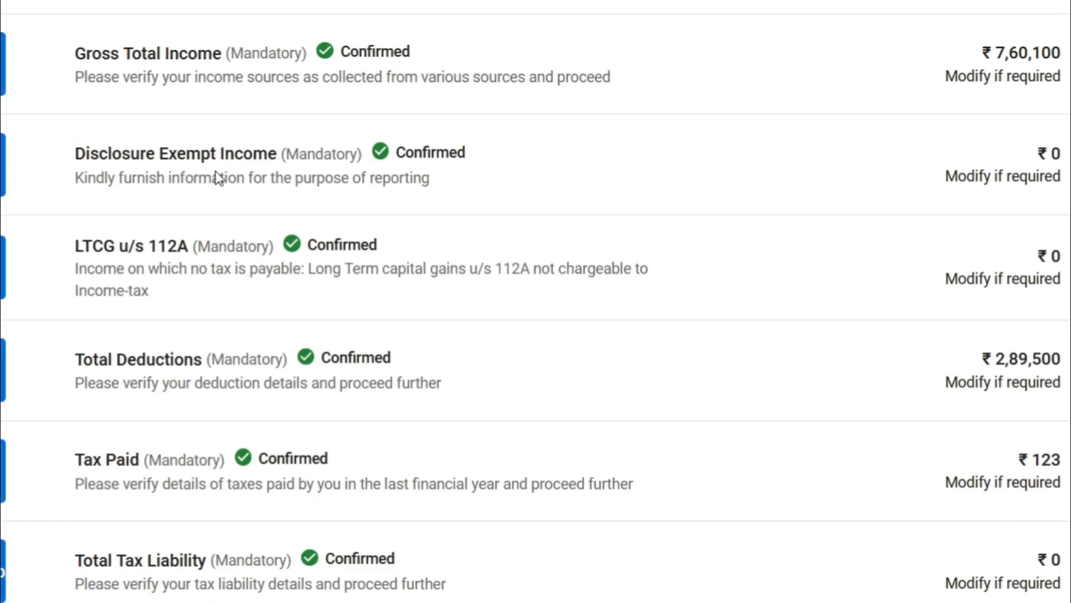
left_click(216, 178)
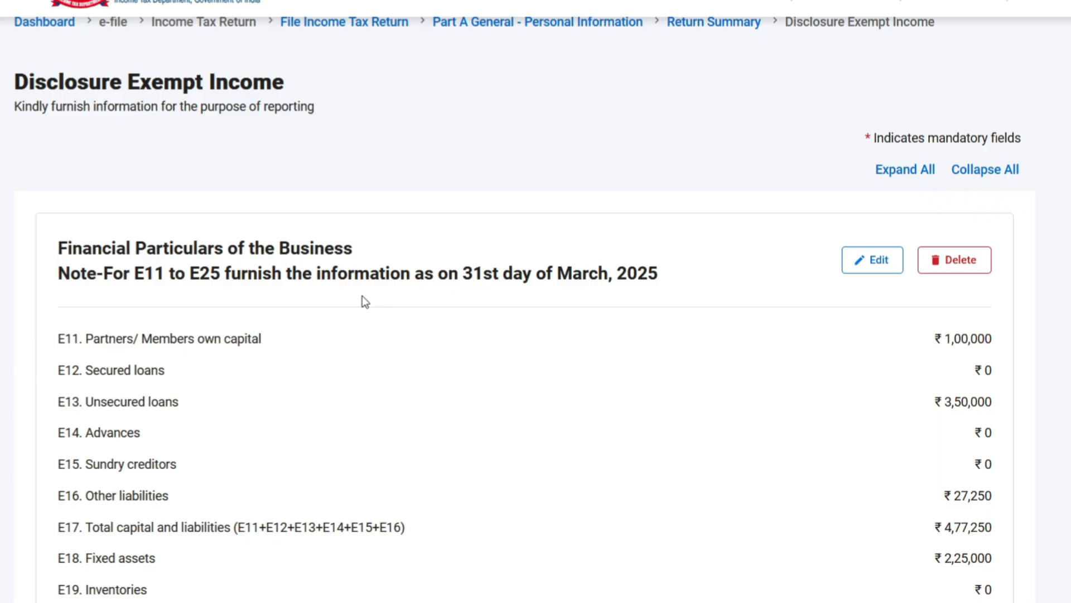
scroll(363, 296, "down", 3)
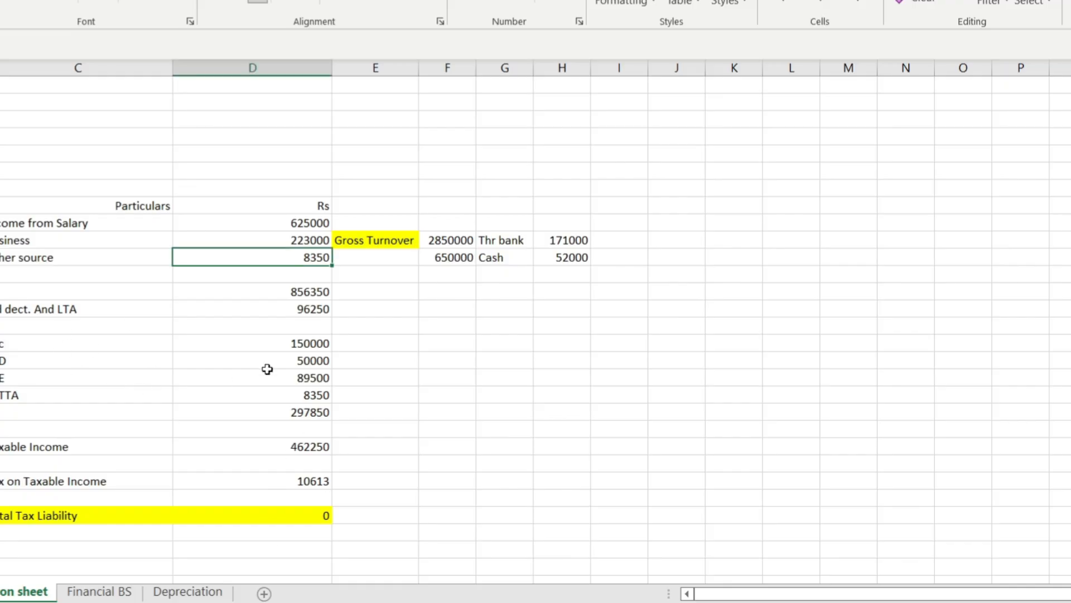
left_click(87, 592)
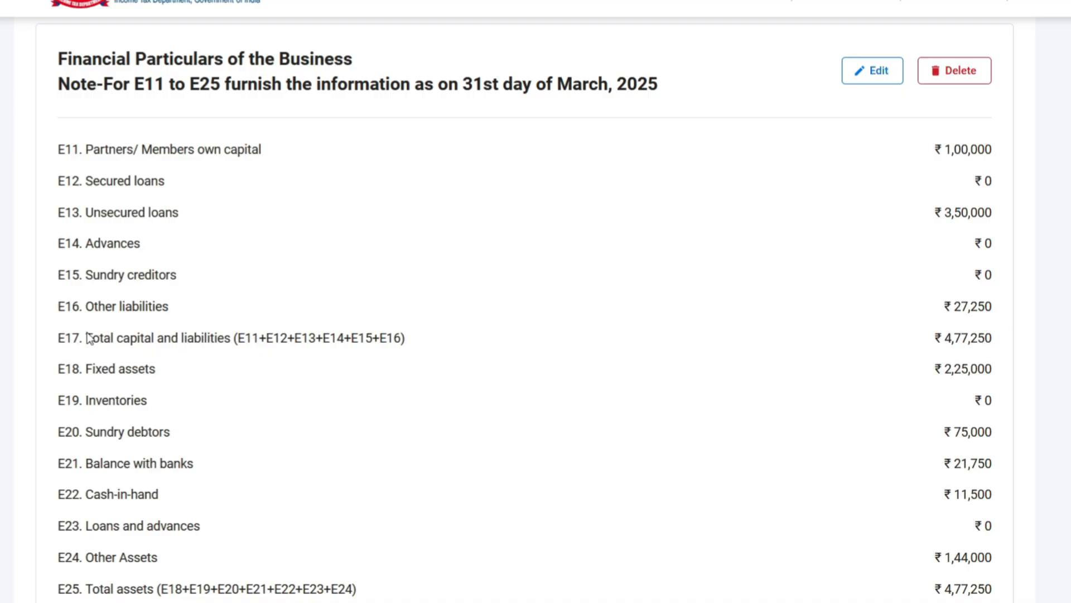
Step: Check total capital and liabilities (E17), sundry debtors (E20) and total assets (E25), comparing the two totals in the financial particulars
left_click_drag(88, 337, 865, 344)
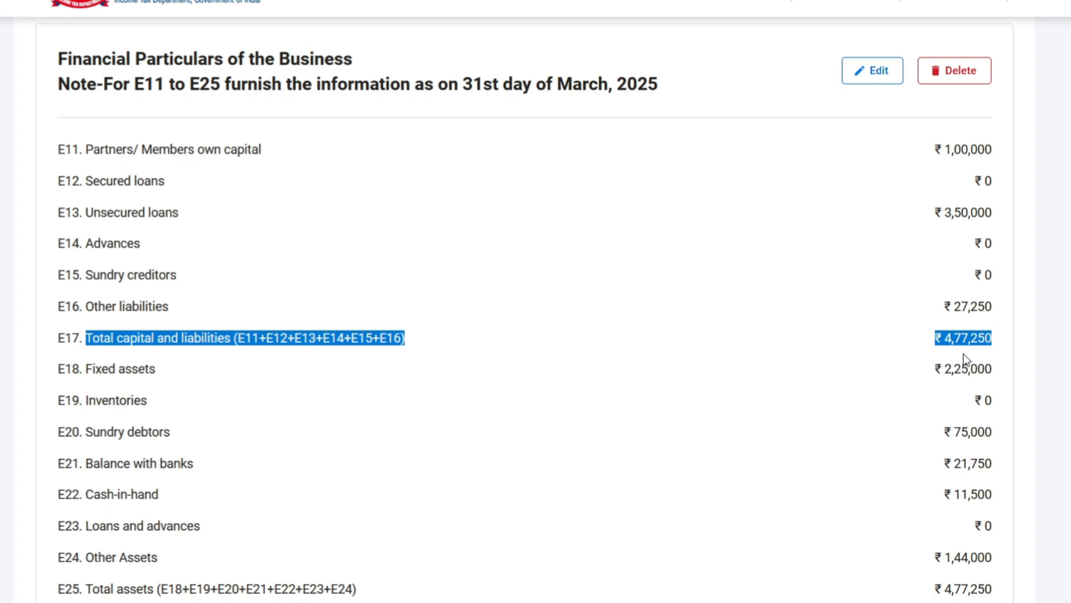
scroll(809, 365, "down", 2)
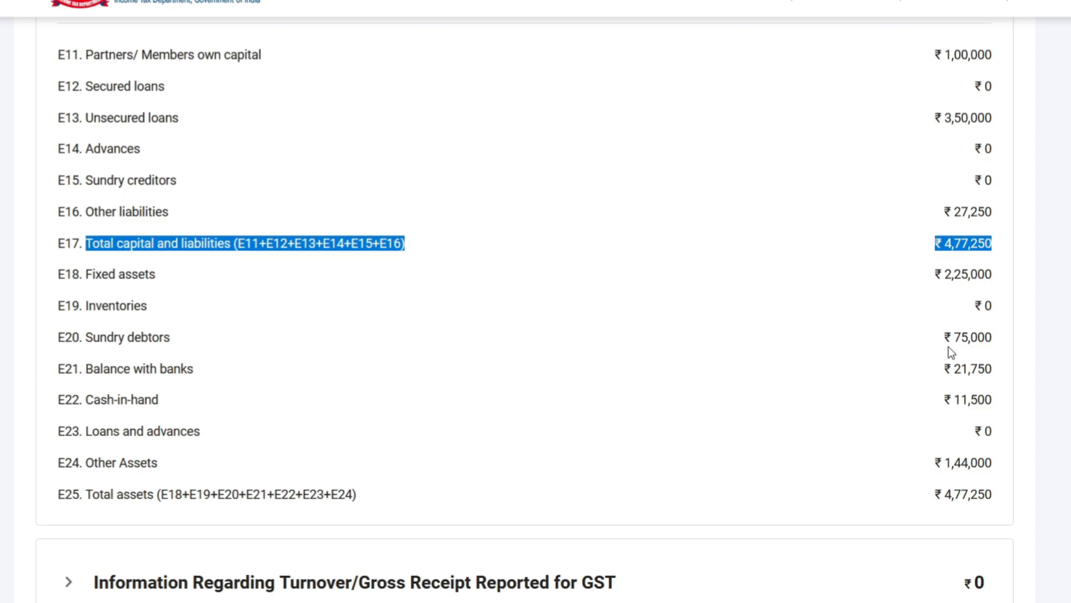
left_click_drag(951, 338, 992, 338)
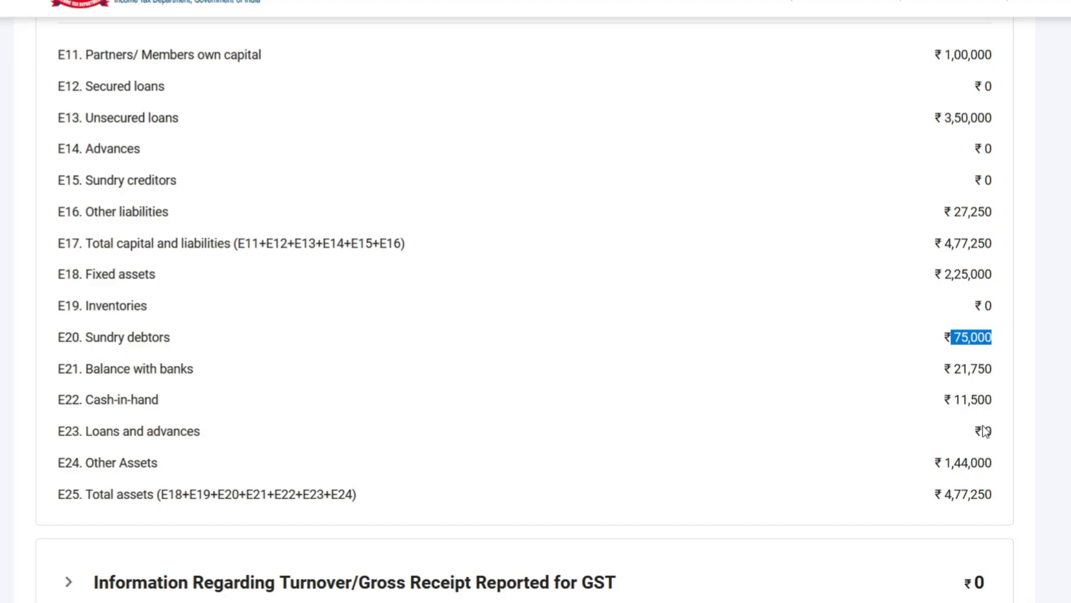
scroll(236, 420, "down", 2)
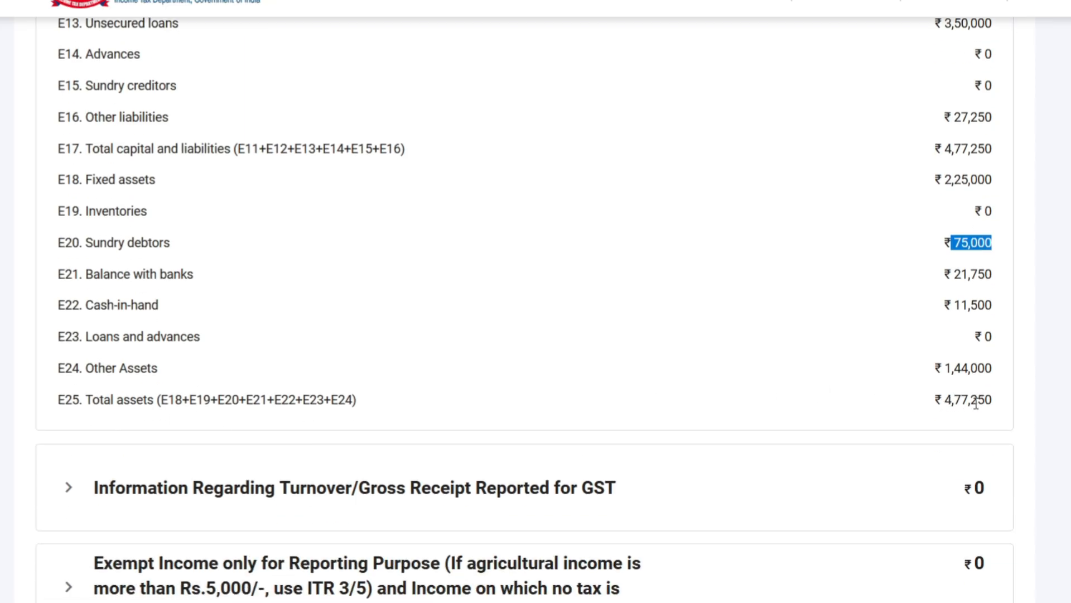
left_click_drag(933, 401, 999, 410)
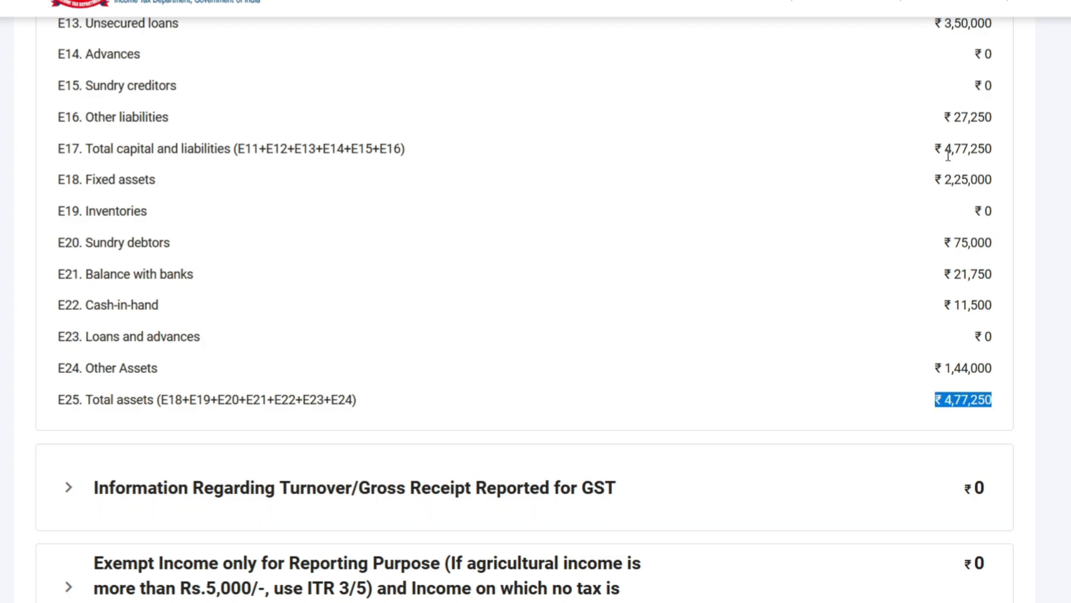
left_click_drag(933, 150, 998, 154)
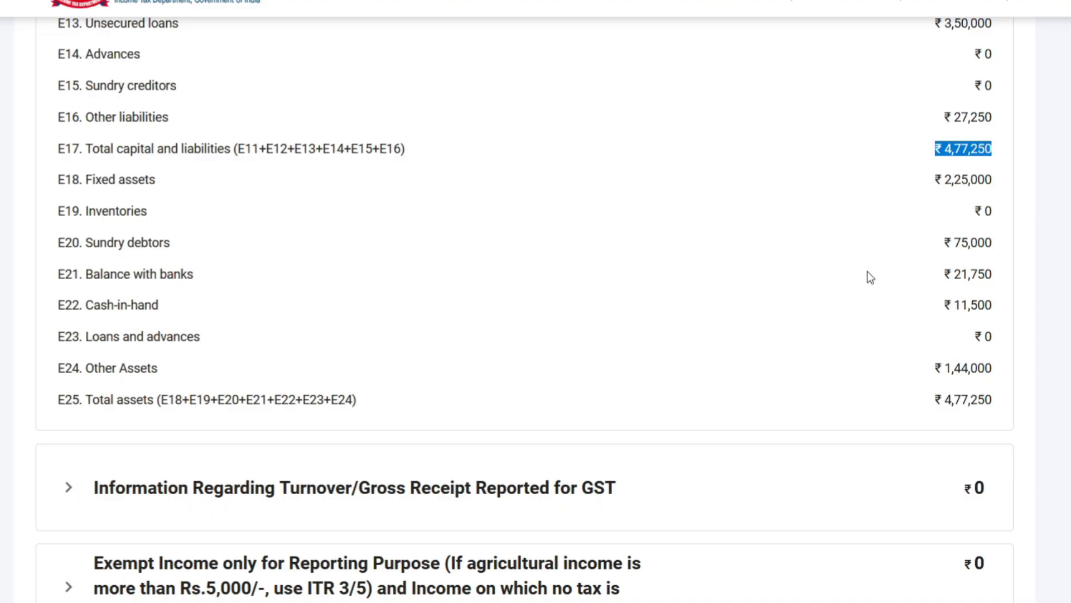
Step: Expand the turnover reported for GST and open a new outward supplies entry to examine its GSTIN and annual value fields
scroll(868, 276, "down", 3)
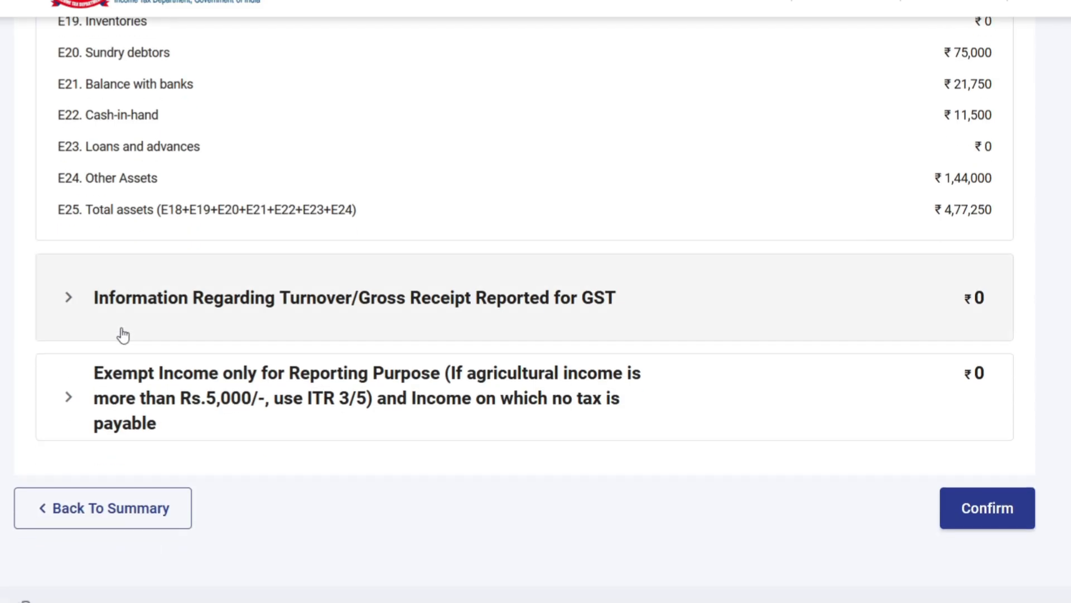
left_click(80, 314)
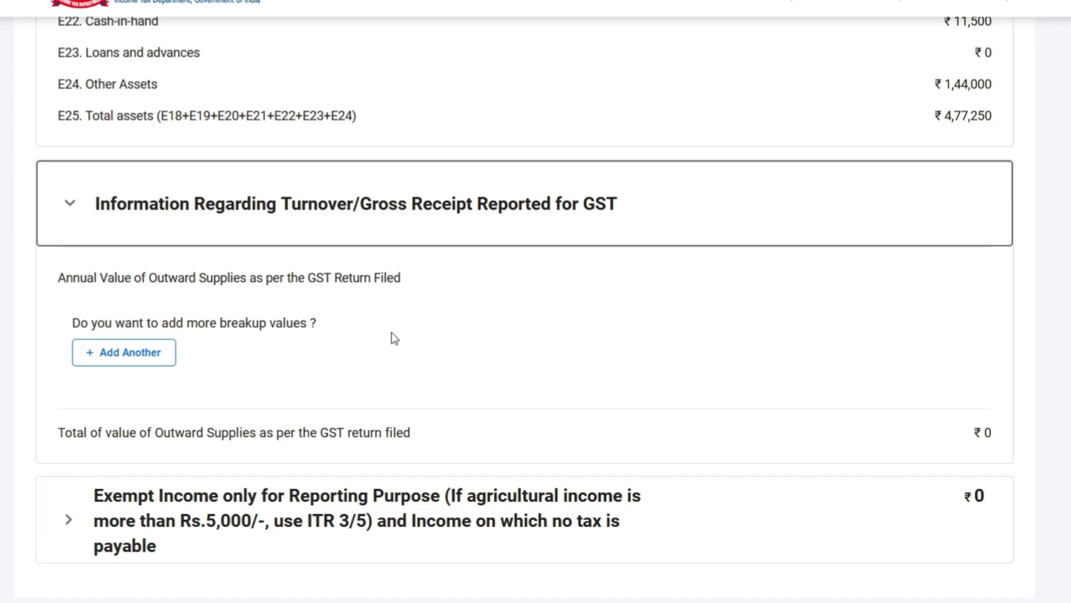
left_click(149, 355)
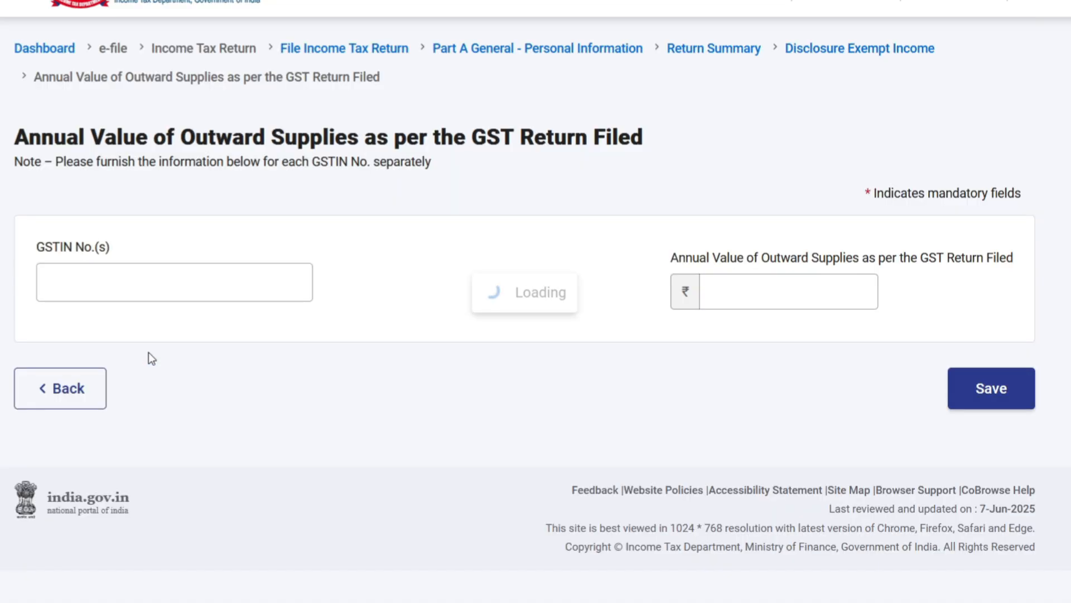
left_click(81, 286)
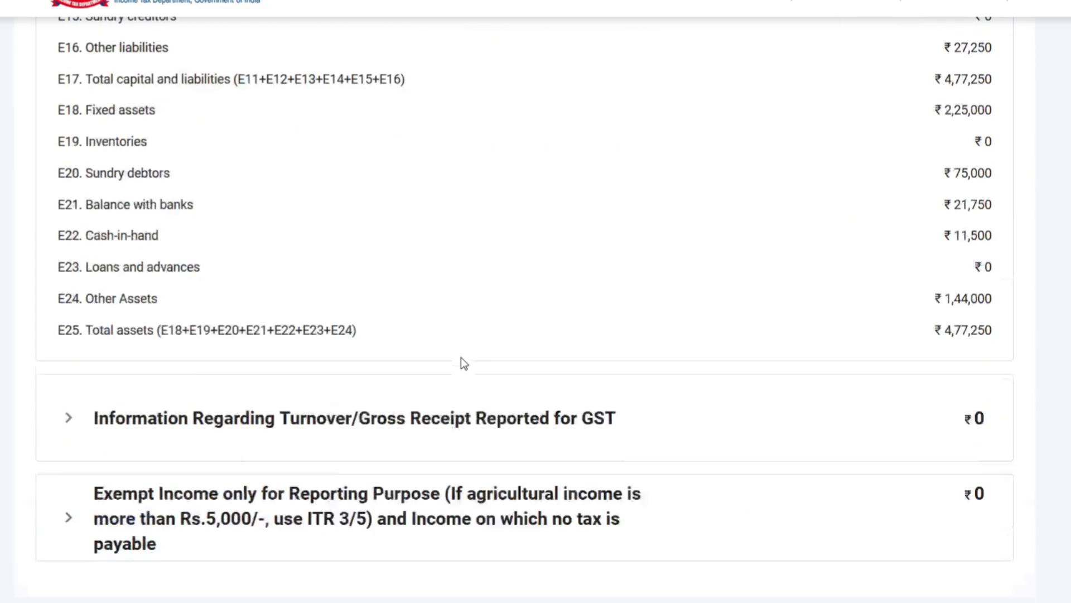
Step: Expand Exempt Income for reporting purposes, view the blank entry form for nature and amount, and return without adding anything
scroll(452, 357, "down", 3)
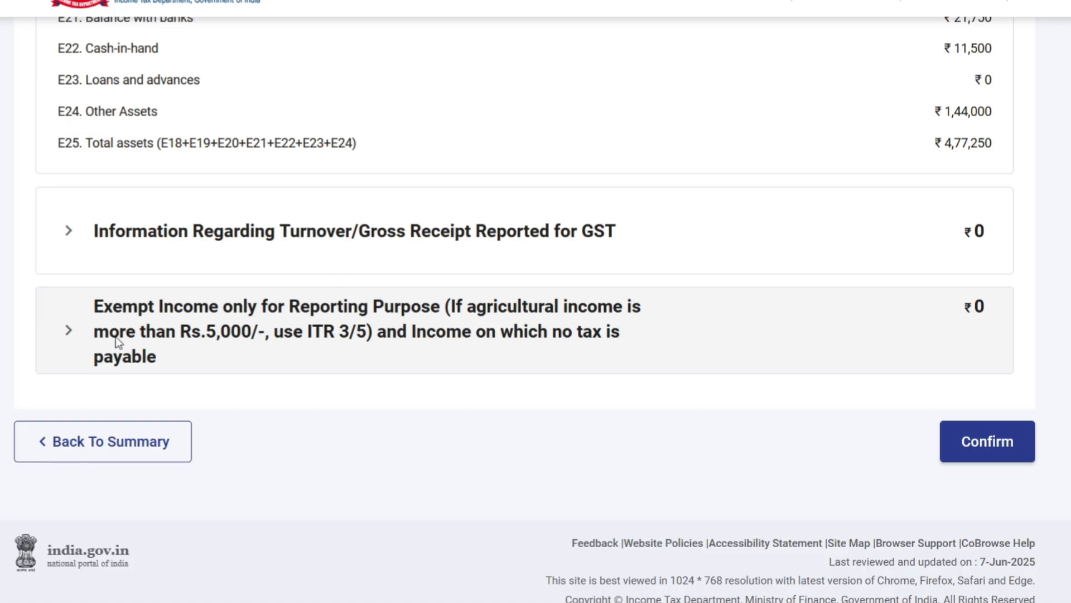
left_click(136, 333)
scroll(262, 335, "down", 3)
left_click(124, 314)
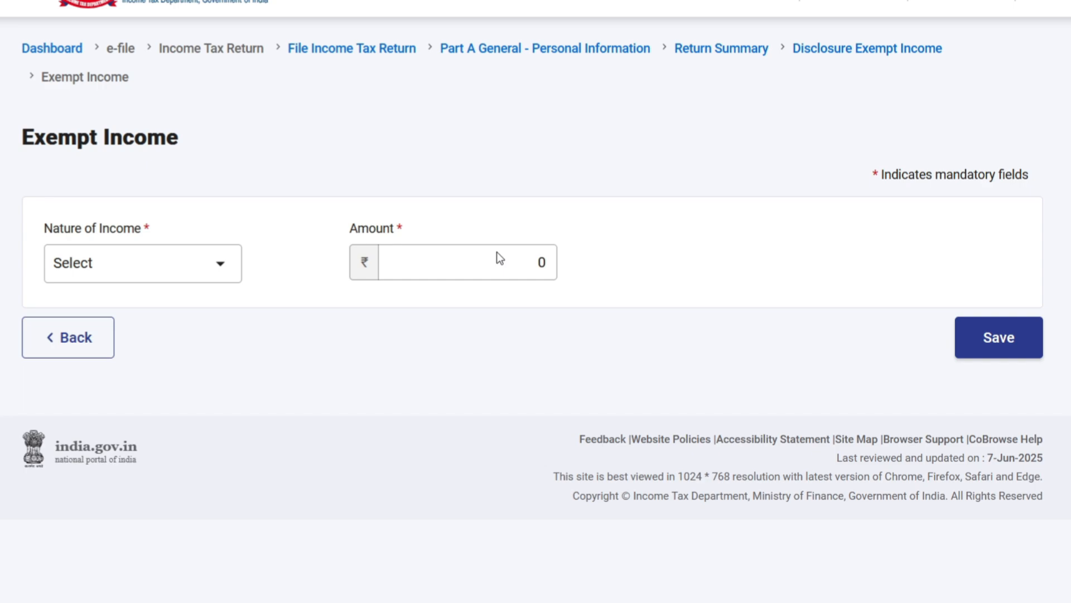
left_click(62, 337)
Step: Confirm the Disclosure Exempt Income section and open LTCG u/s 112A from the return summary
scroll(422, 385, "down", 8)
scroll(424, 387, "down", 2)
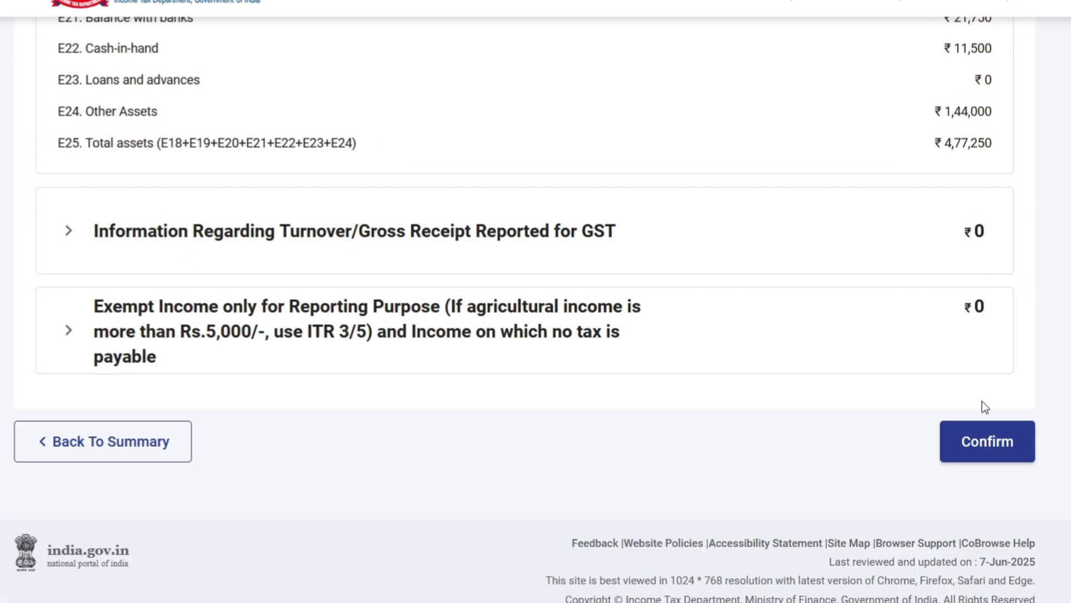
left_click(985, 447)
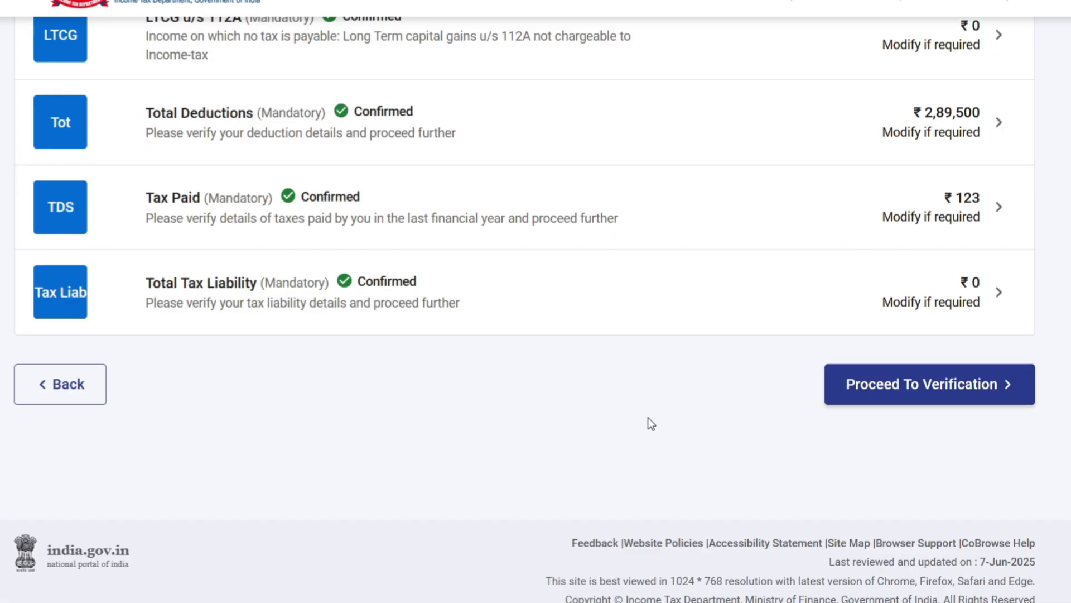
scroll(647, 418, "up", 3)
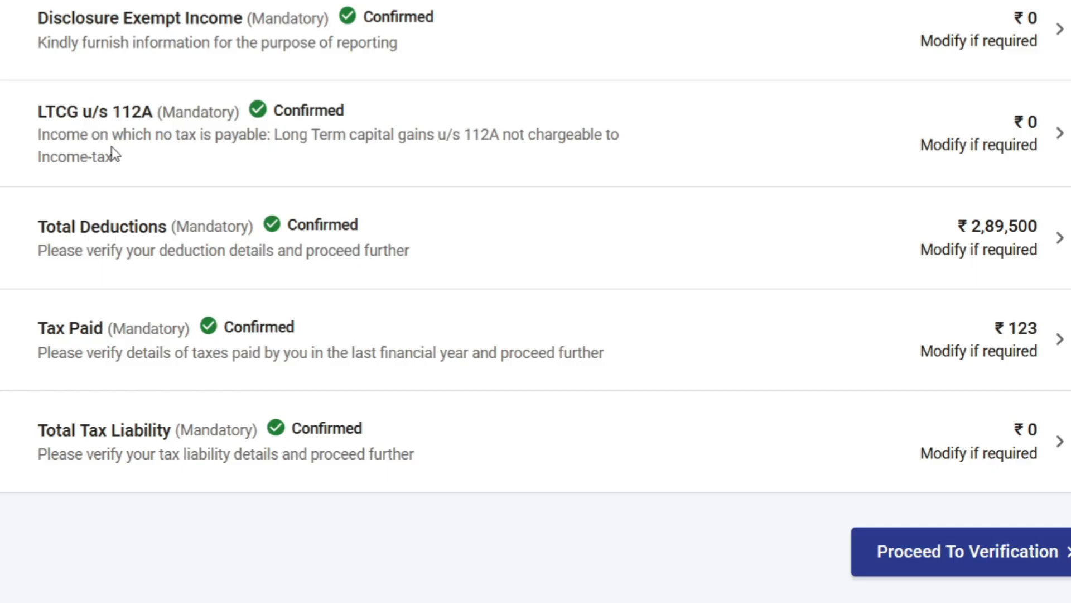
left_click(259, 141)
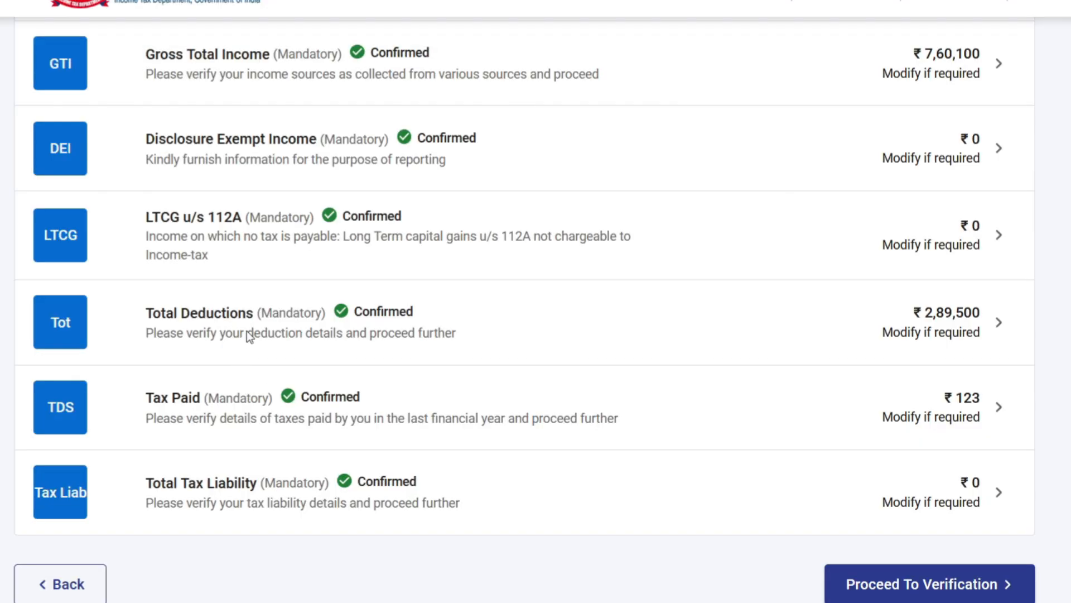
Step: Open Total Deductions and examine the investments and eligible amounts under sections 80C, 80D, 80E and 80G
left_click(247, 330)
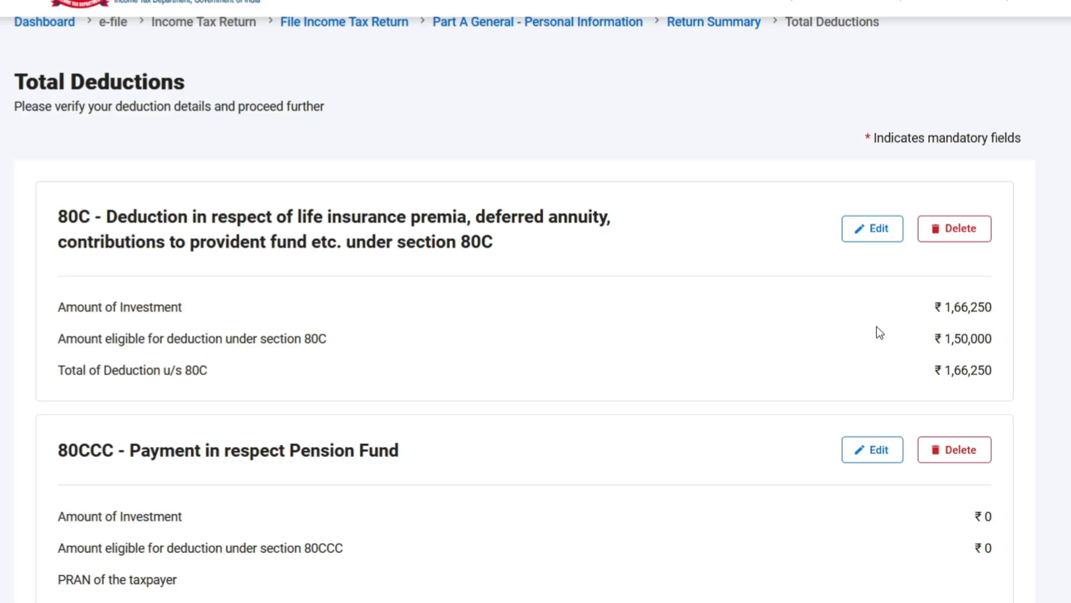
scroll(877, 327, "down", 10)
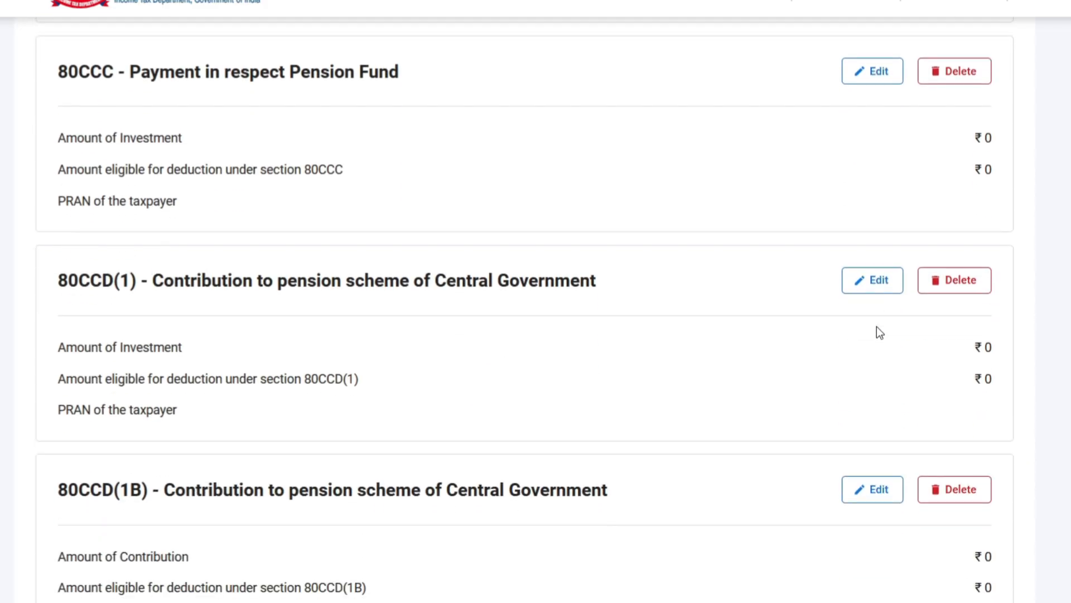
scroll(876, 326, "down", 10)
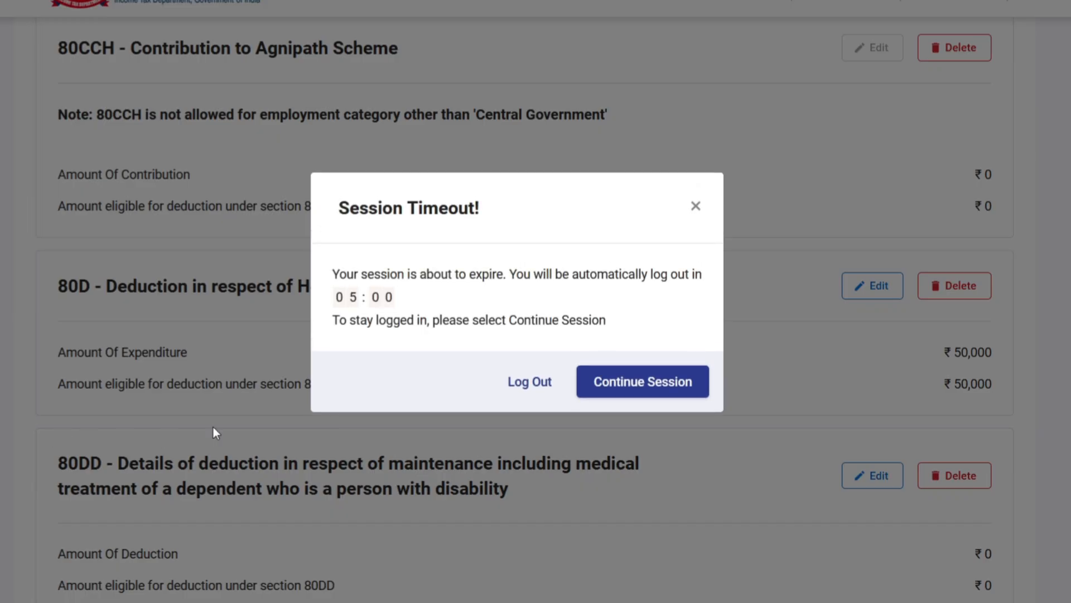
left_click(654, 390)
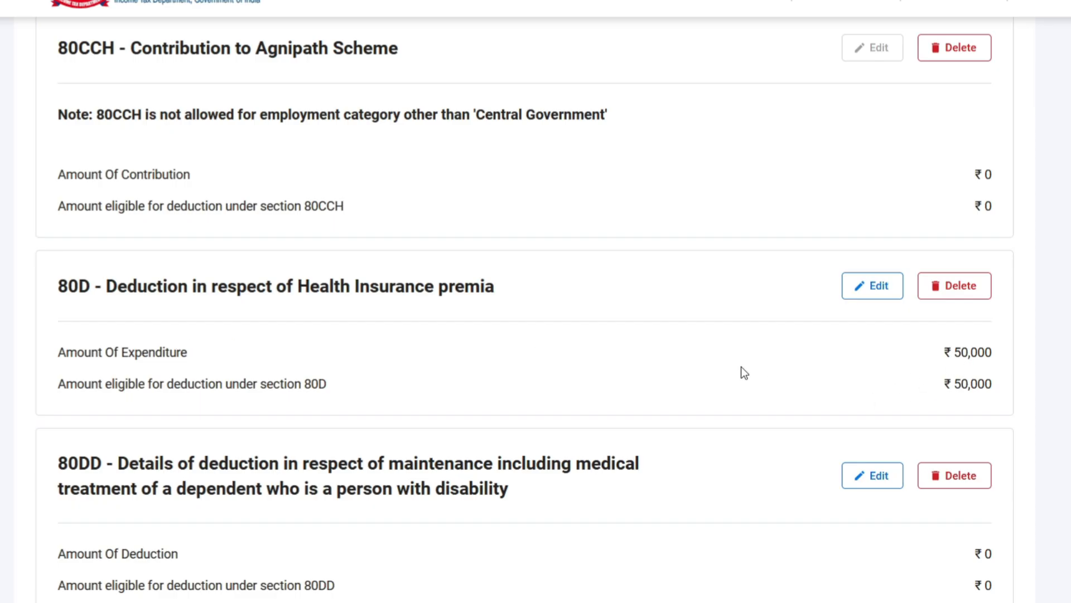
scroll(742, 368, "down", 2)
scroll(741, 369, "down", 8)
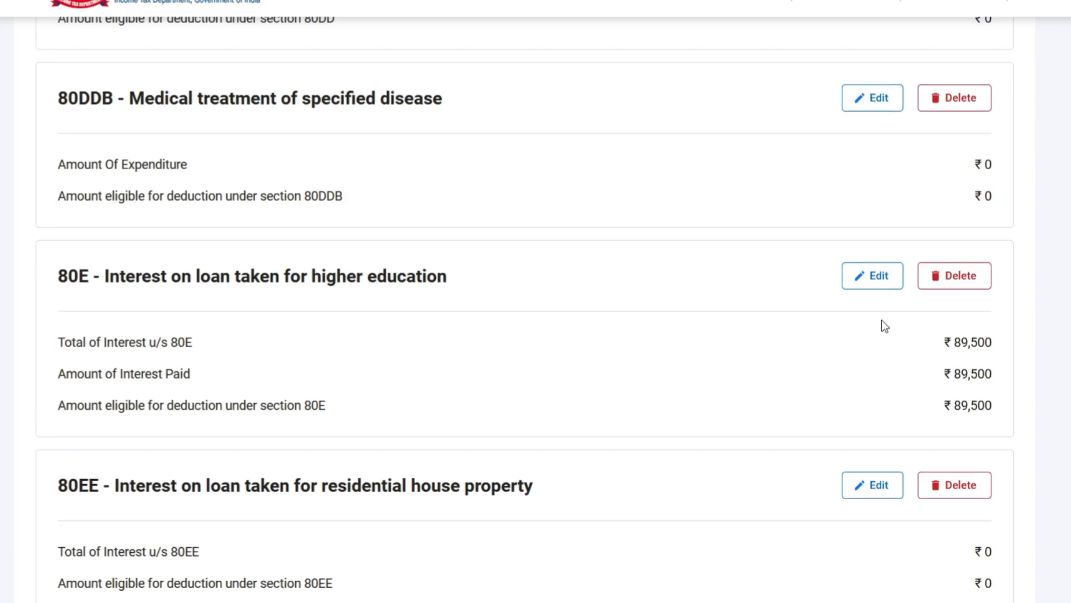
scroll(857, 349, "down", 15)
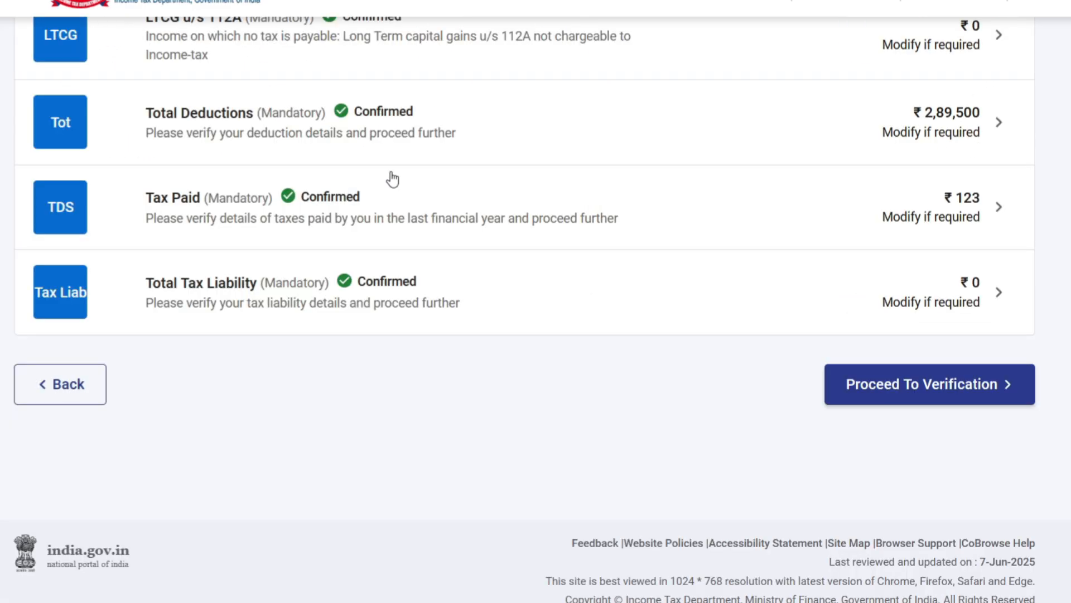
scroll(390, 177, "up", 4)
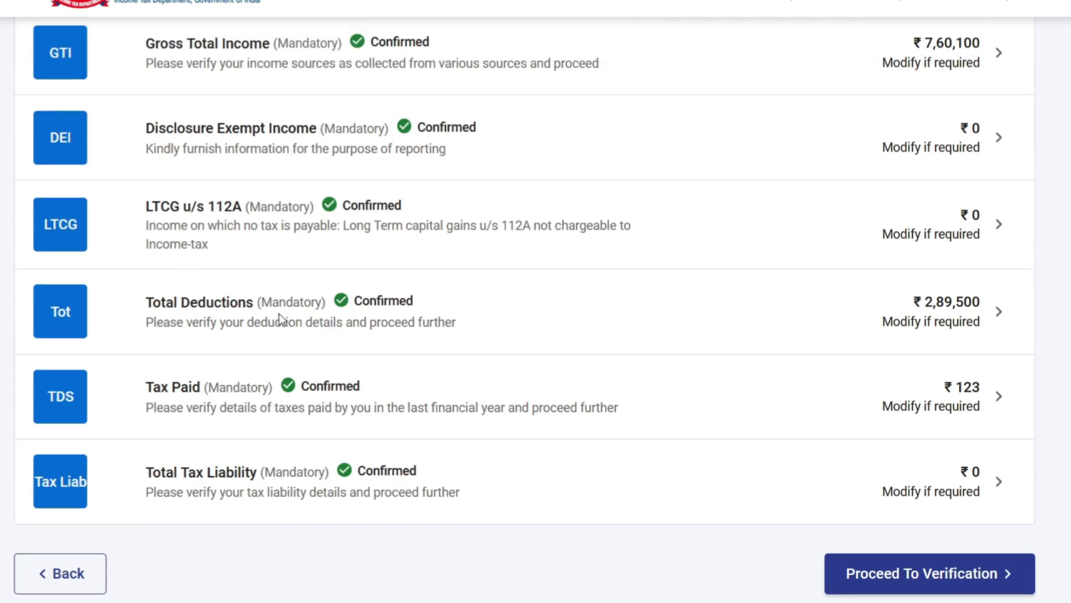
Step: Open Tax Paid, look over the TDS, TCS and advance tax schedules, and expand Sch TDS1 for tax deducted from salary
scroll(279, 314, "down", 2)
left_click(229, 308)
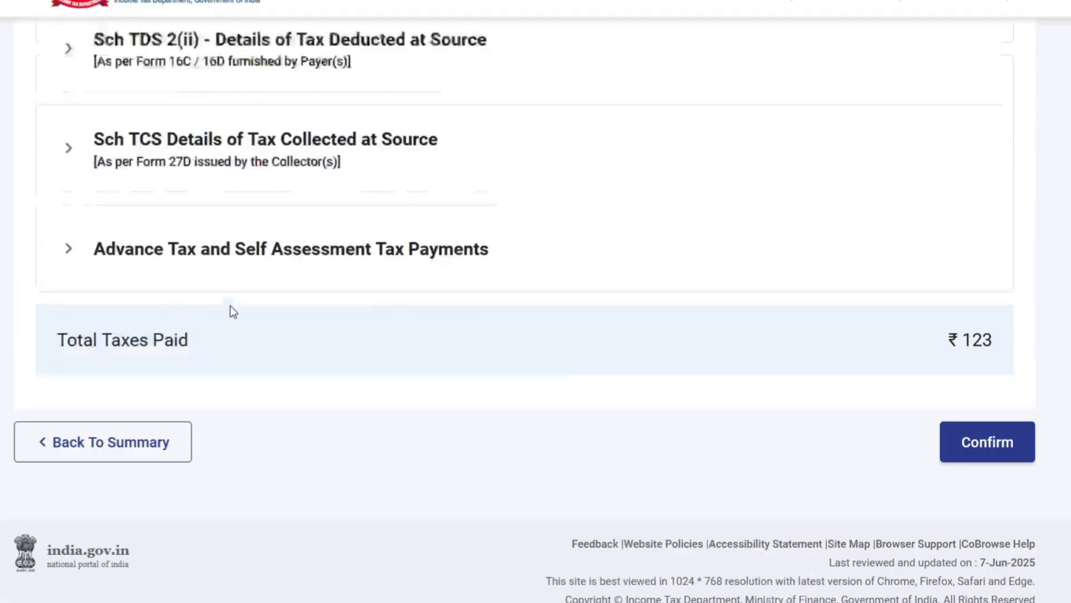
scroll(330, 327, "down", 7)
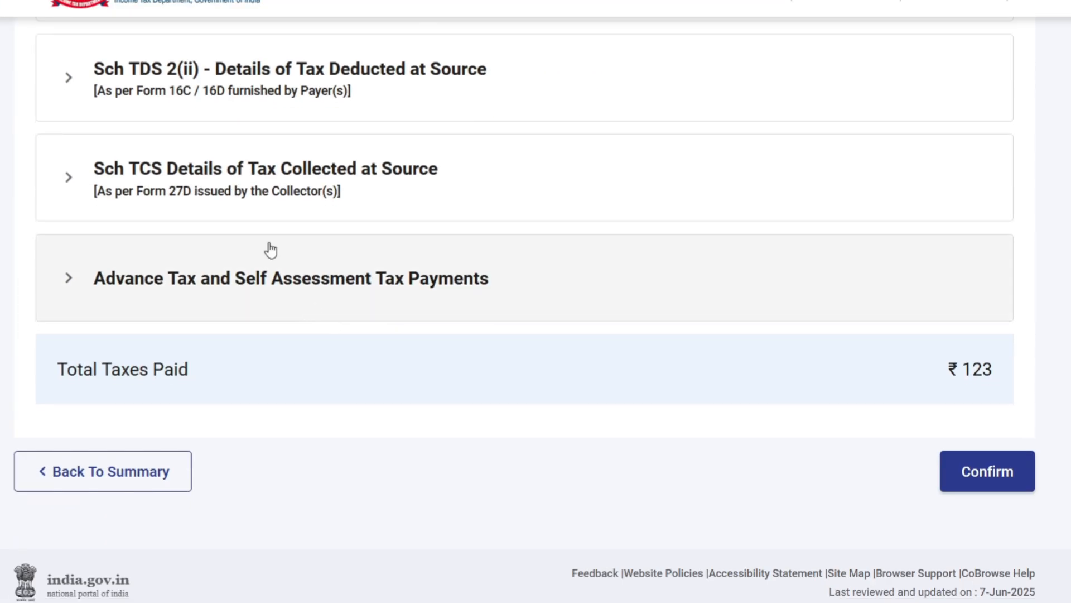
scroll(457, 323, "up", 3)
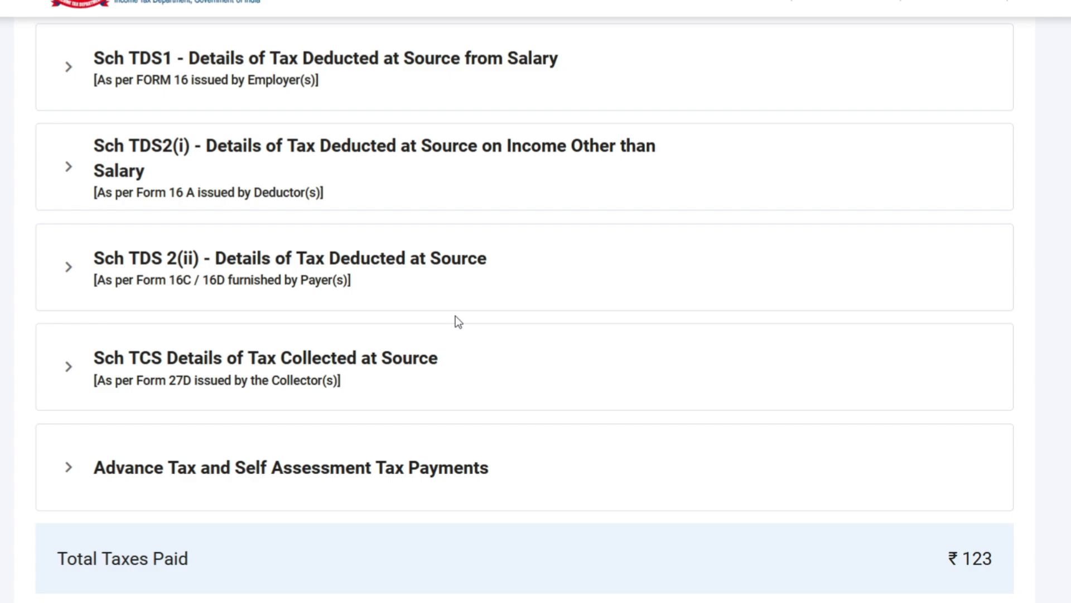
left_click(356, 88)
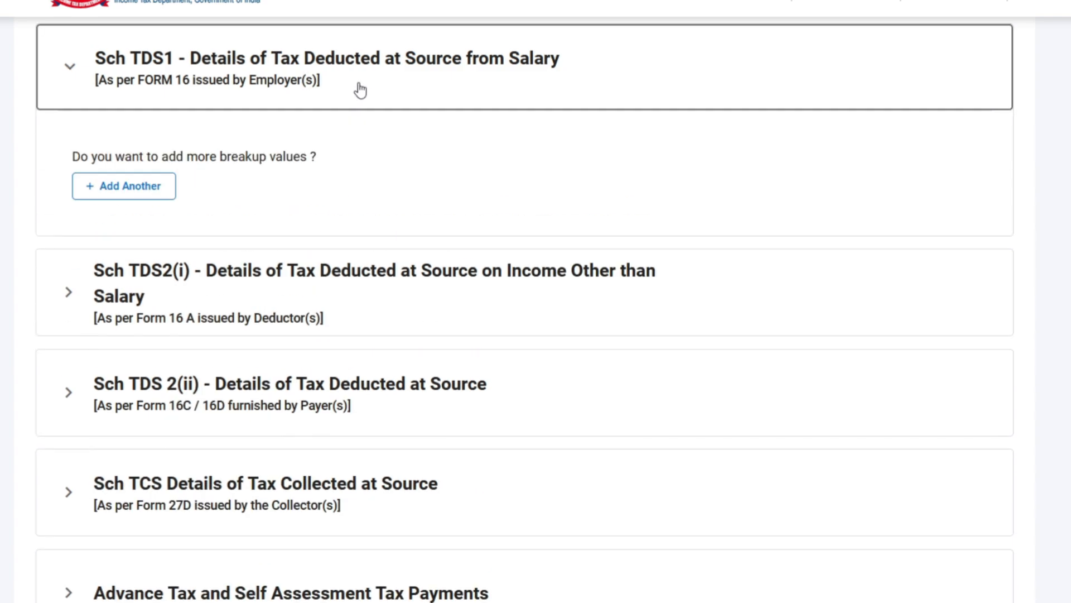
Step: Collapse Sch TDS1, examine the computation of income, tax, interest and fees under Total Tax Liability, and confirm that section
left_click(358, 89)
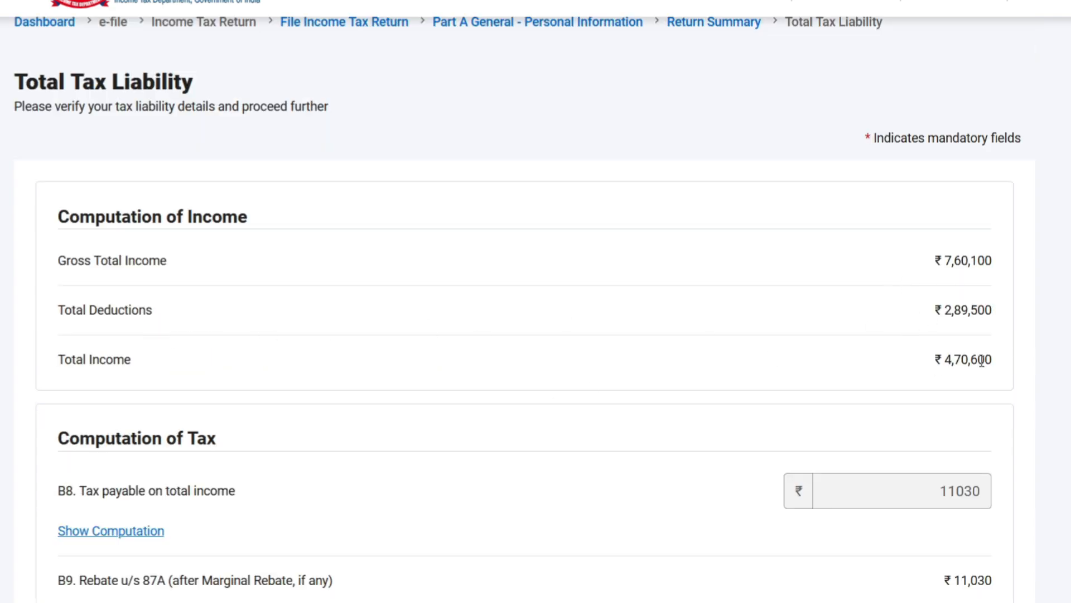
scroll(982, 360, "down", 2)
scroll(996, 312, "down", 2)
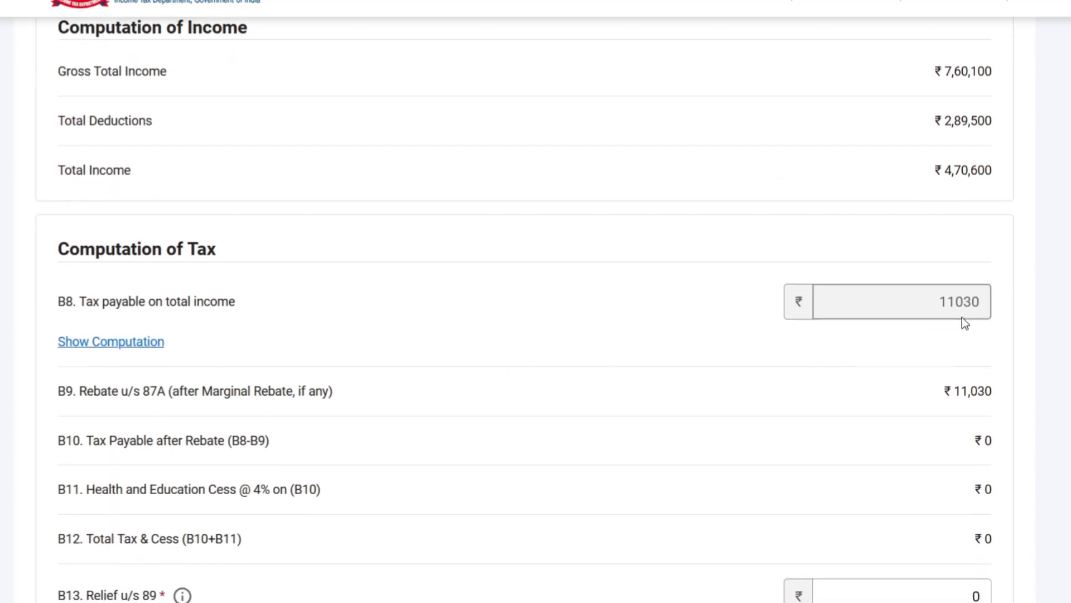
scroll(964, 342, "down", 2)
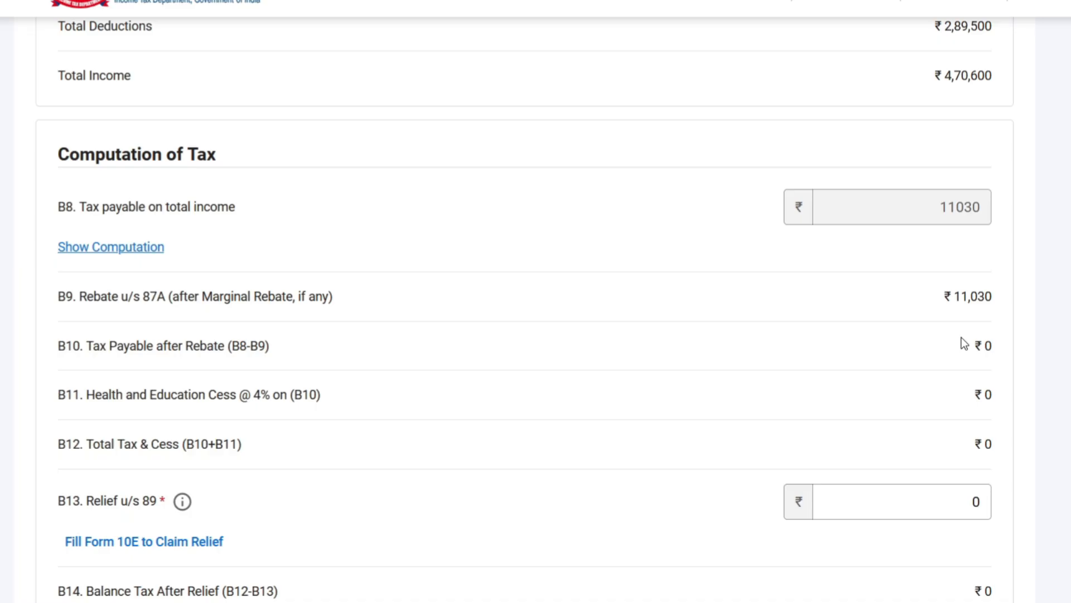
scroll(959, 357, "down", 14)
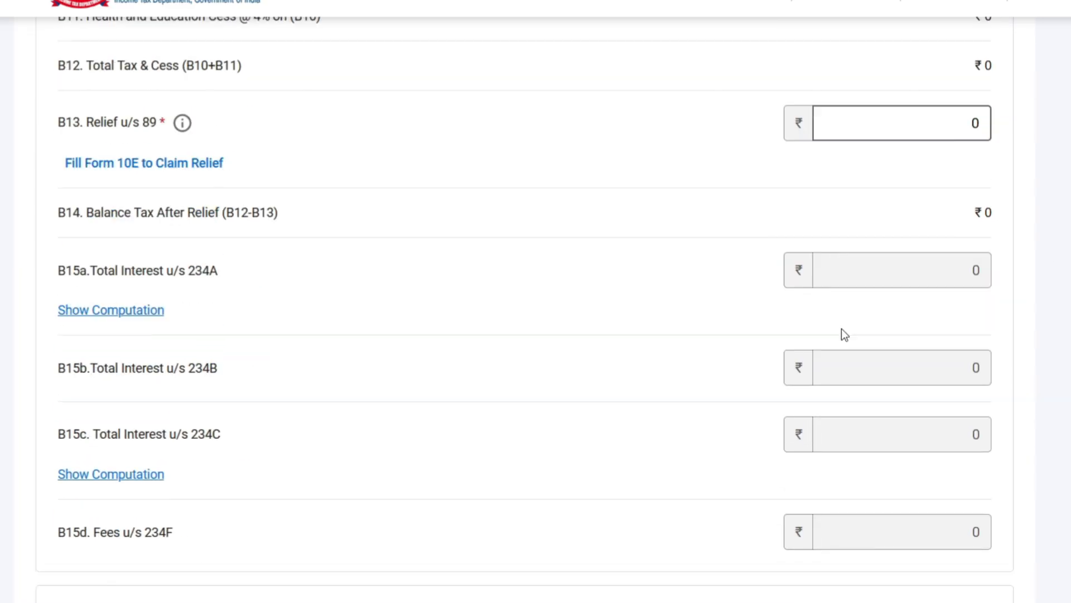
scroll(825, 333, "down", 6)
scroll(829, 329, "down", 1)
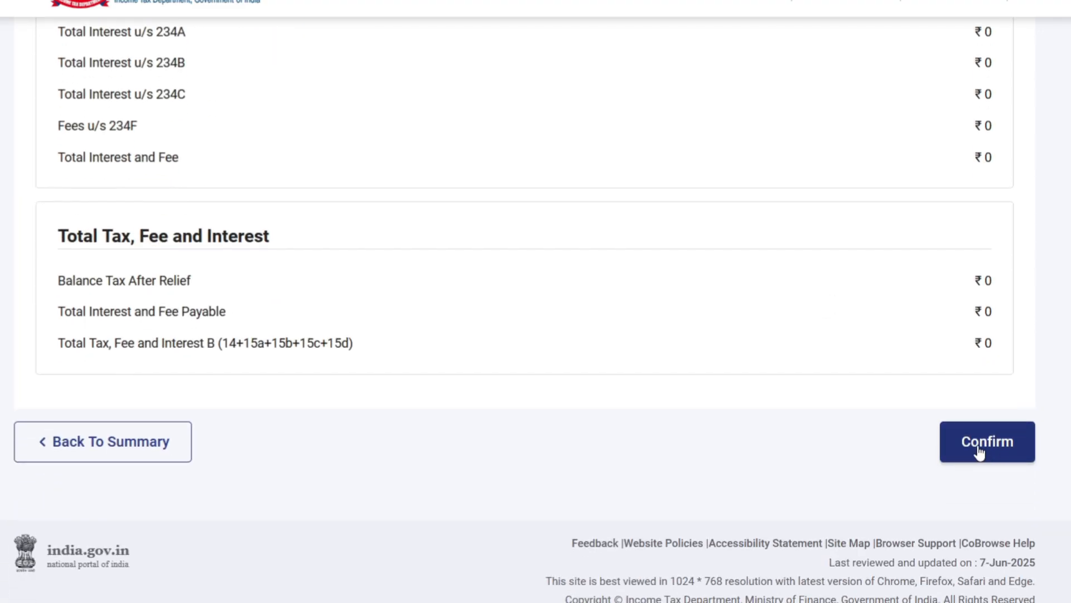
left_click(980, 451)
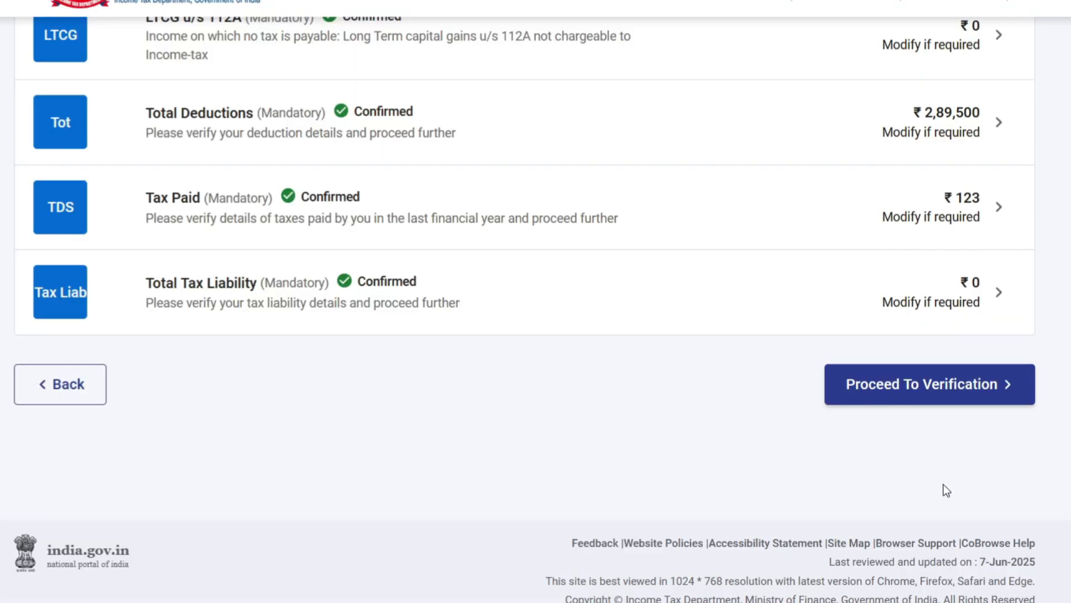
Step: Proceed from the return summary to verification, review the taxable income, deductions and refund summary, and open the return's preview and submission page
left_click(934, 384)
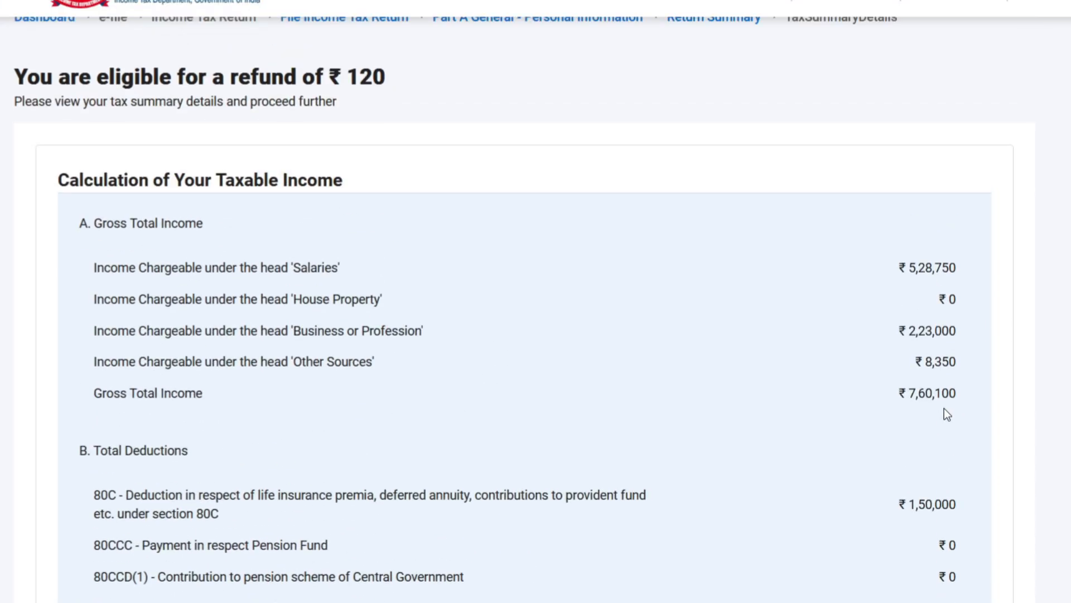
scroll(514, 209, "down", 3)
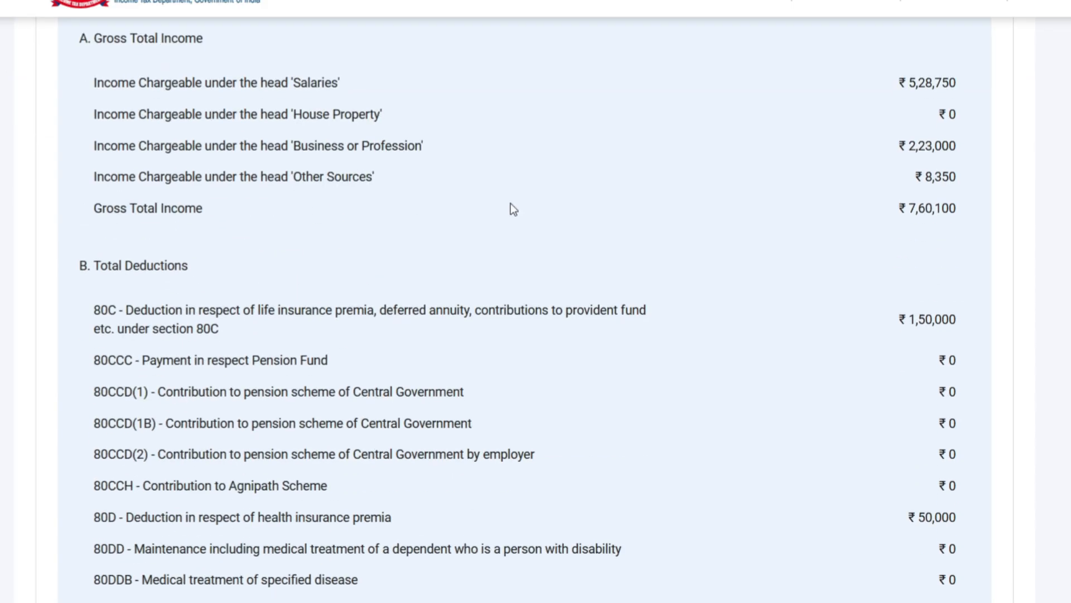
scroll(518, 285, "down", 8)
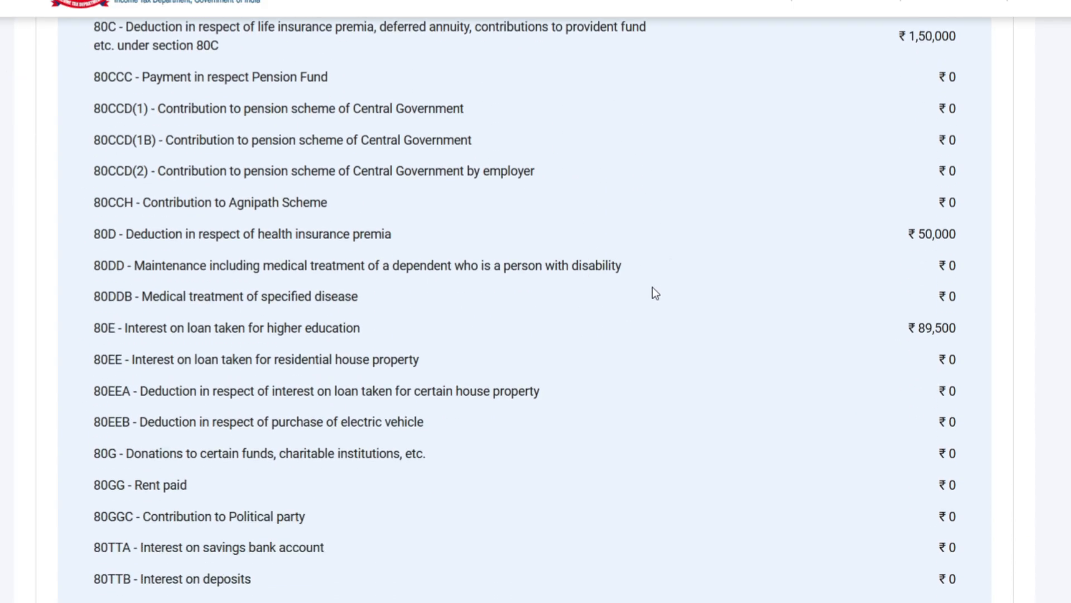
scroll(649, 288, "down", 20)
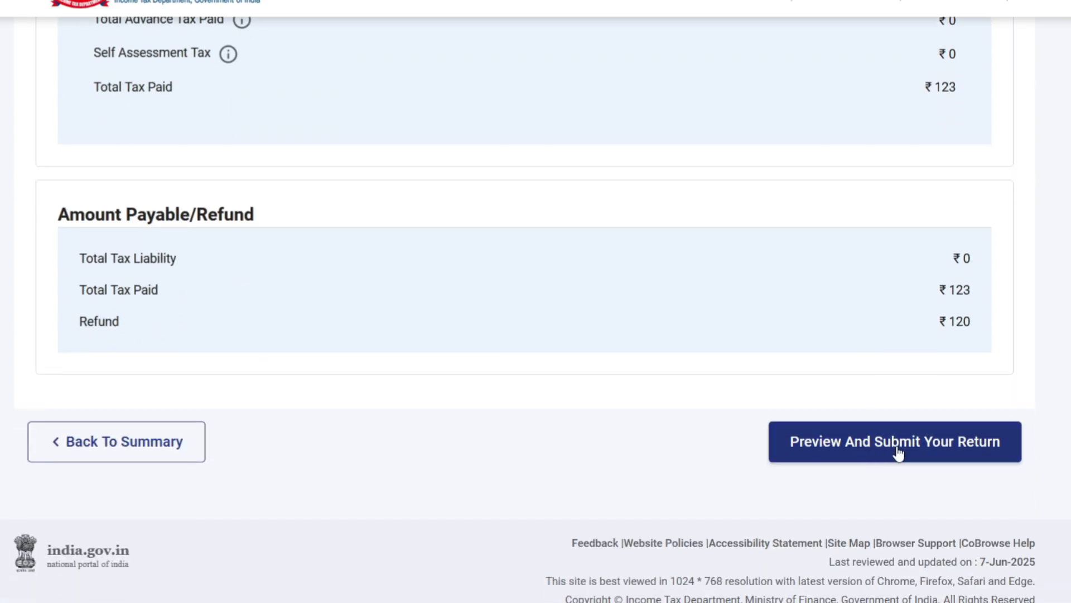
left_click(899, 450)
Step: Accept the taxpayer declaration, leaving the tax return preparer details blank, and submit the return for internal validation
scroll(804, 351, "down", 2)
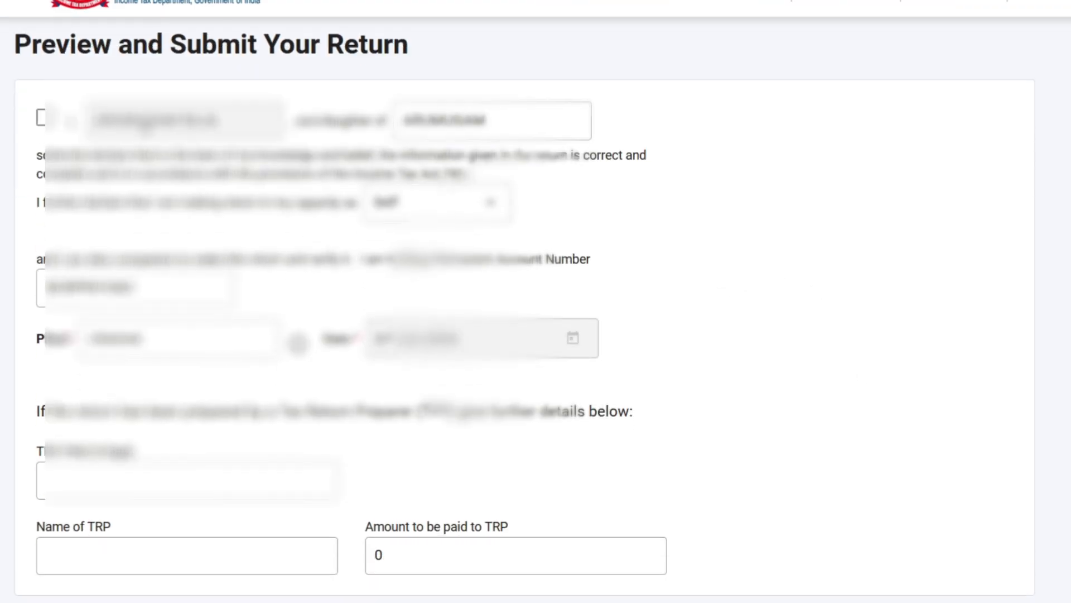
left_click(41, 117)
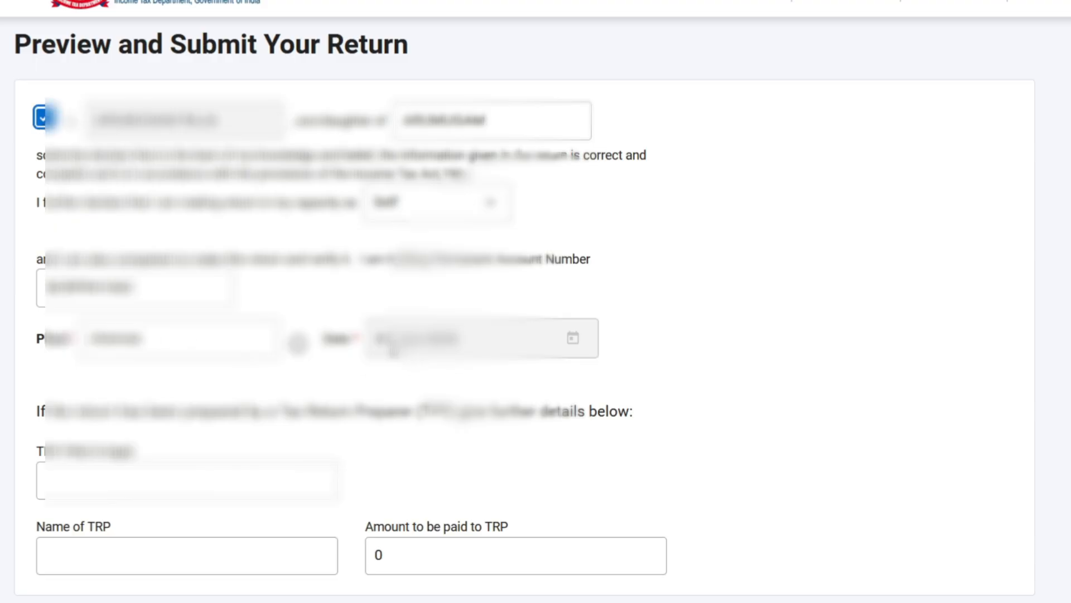
scroll(939, 316, "down", 3)
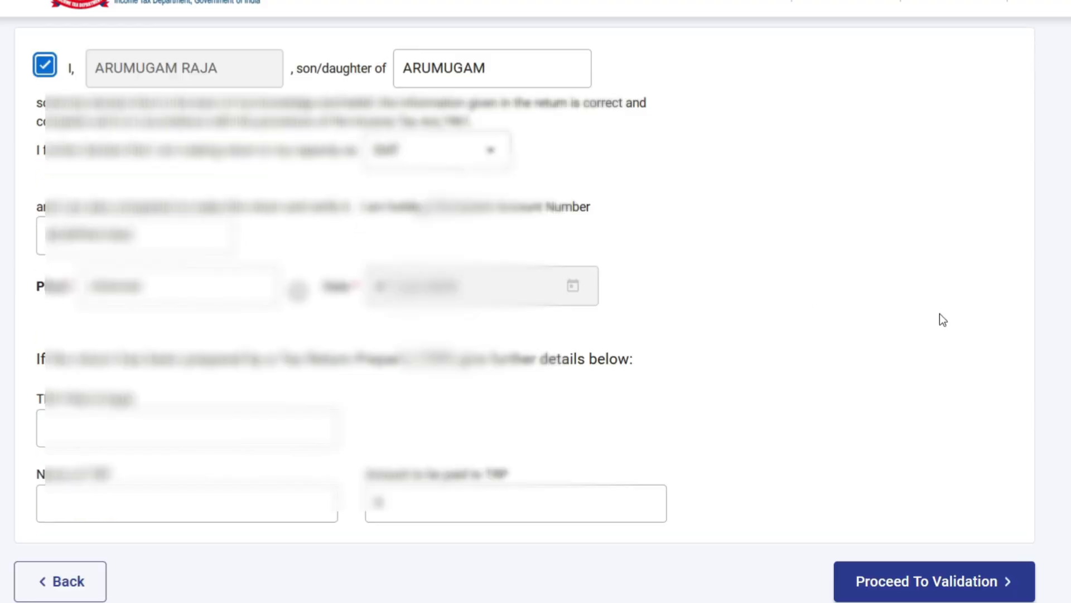
left_click(942, 471)
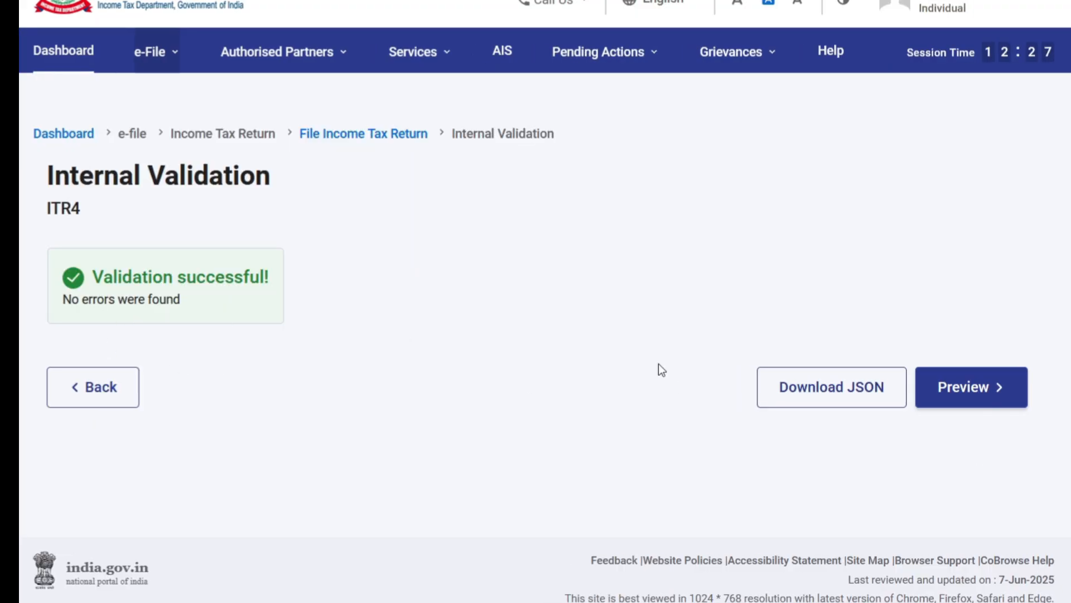
Step: Preview the validated ITR-4 return and proceed through upload level validation to the choice of verification method
left_click(962, 397)
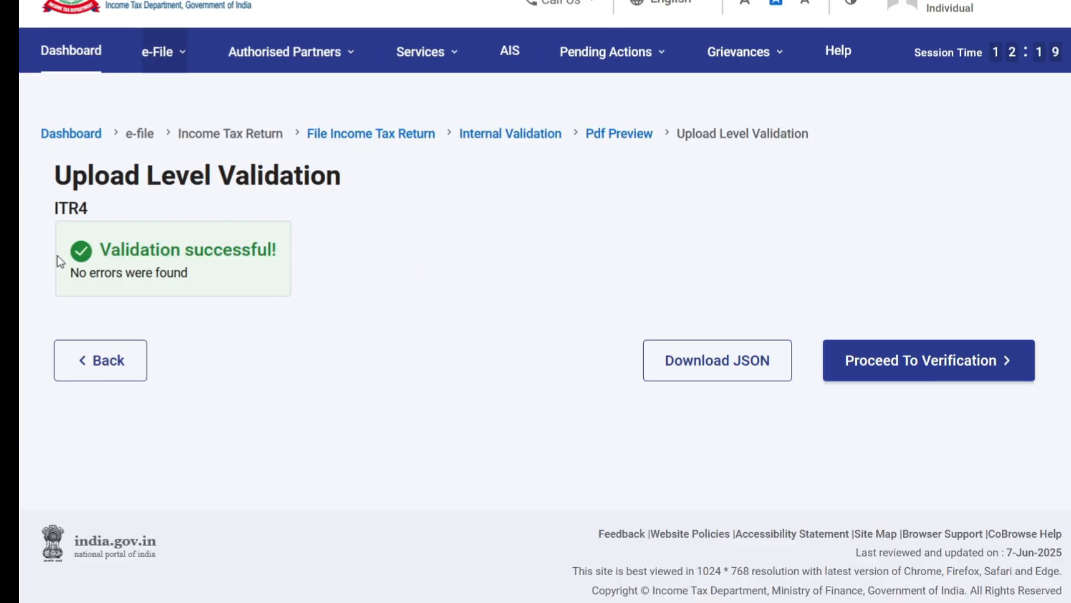
left_click(932, 371)
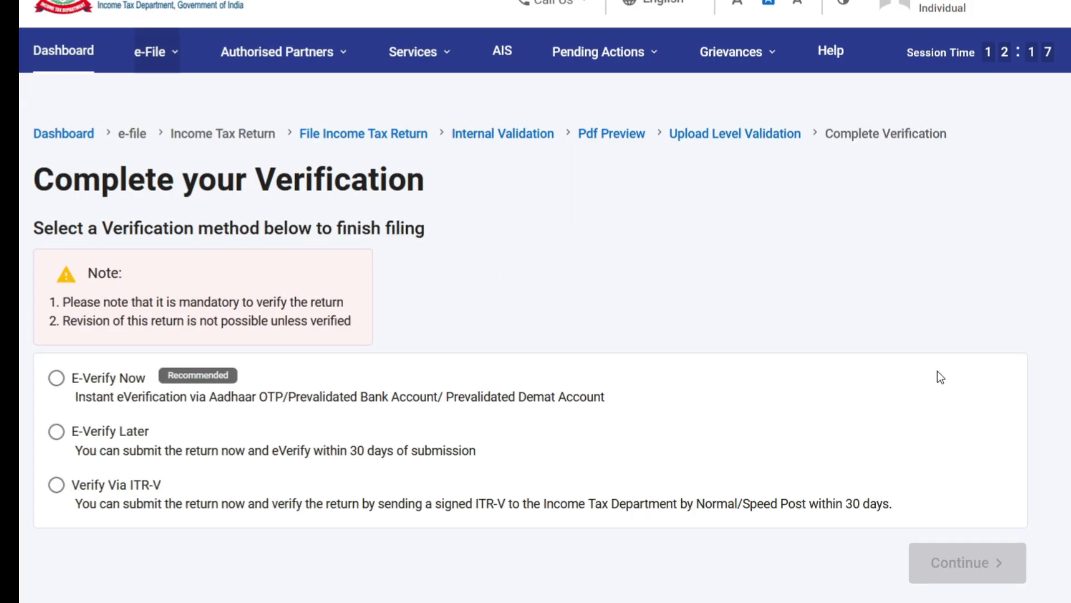